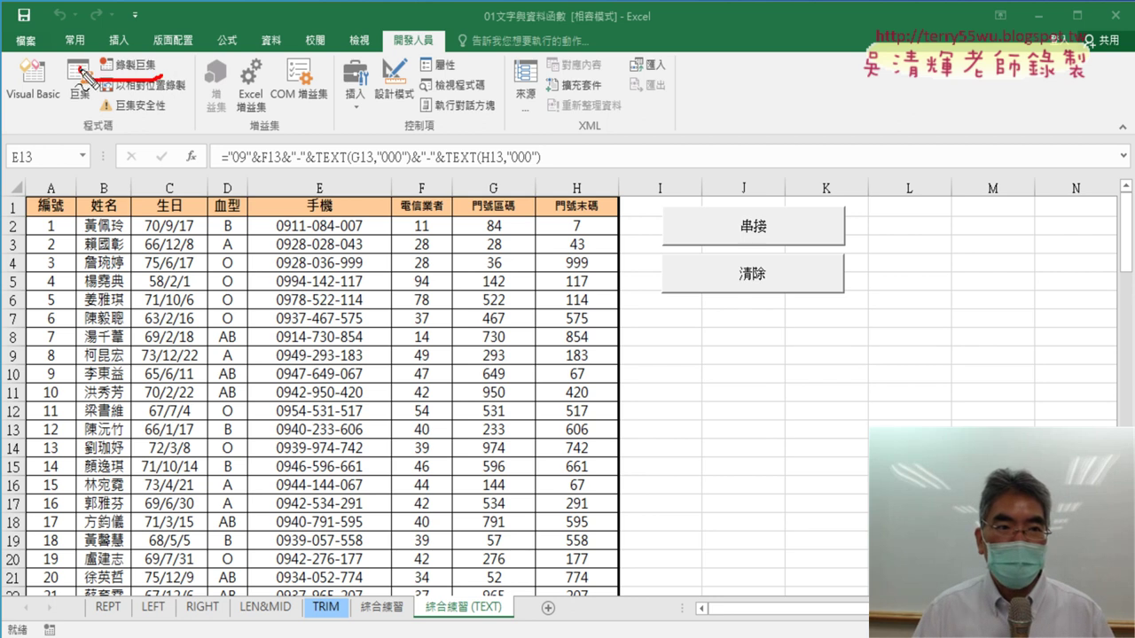
Run the 清除 macro from the Macros list to empty the phone column E.
{"action": "left_click_drag", "start_coordinate": [158, 78], "coordinate": [165, 64]}
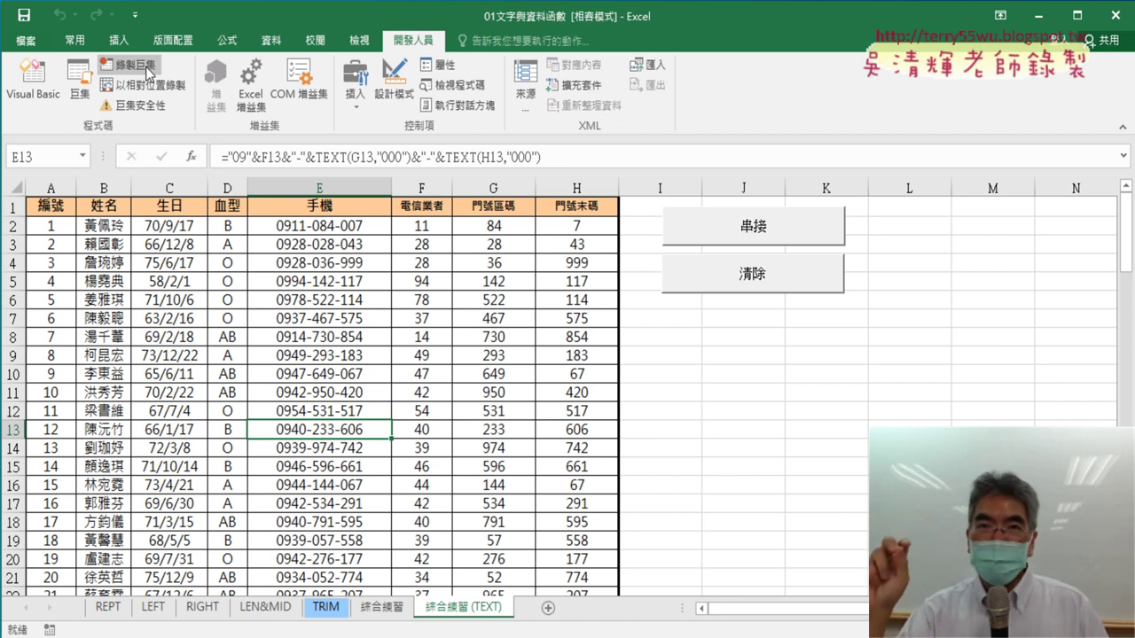
{"action": "left_click", "coordinate": [86, 106]}
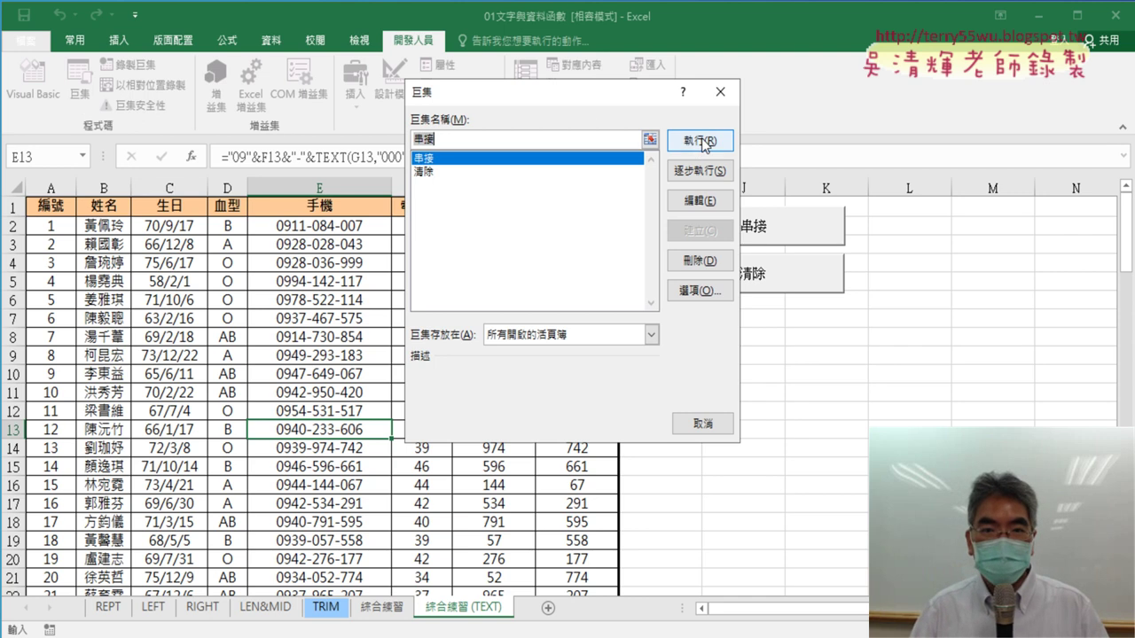
{"action": "left_click", "coordinate": [480, 172]}
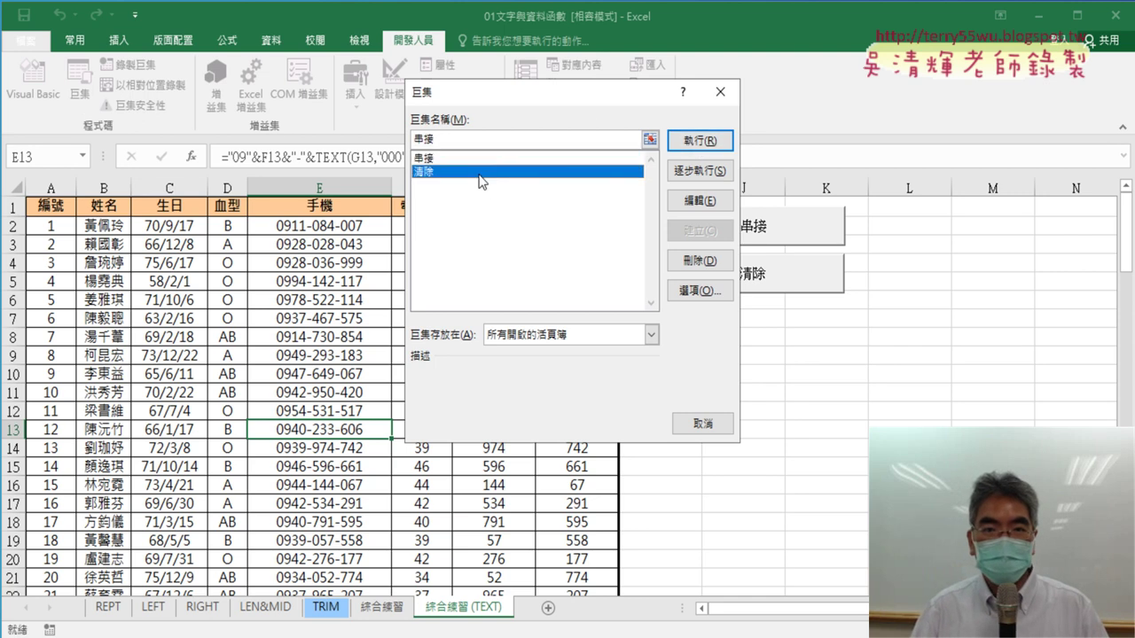
{"action": "left_click", "coordinate": [700, 142]}
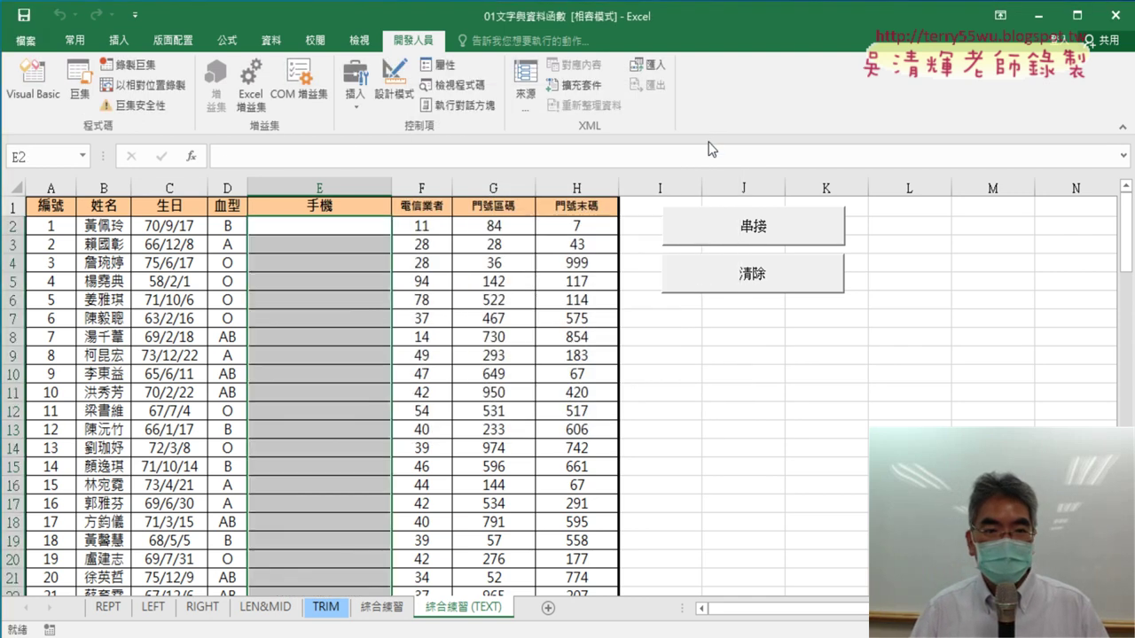
Run the 串接 macro to refill column E with phone numbers, then open Visual Basic.
{"action": "left_click", "coordinate": [80, 89]}
{"action": "left_click", "coordinate": [529, 172]}
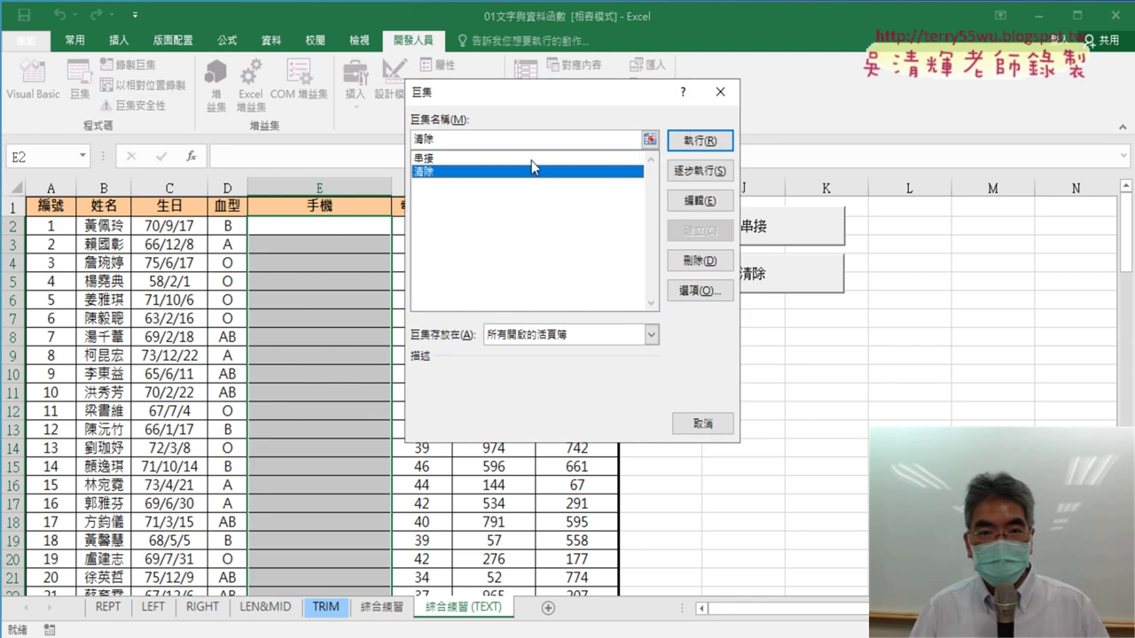
{"action": "left_click", "coordinate": [531, 158]}
{"action": "left_click", "coordinate": [700, 140]}
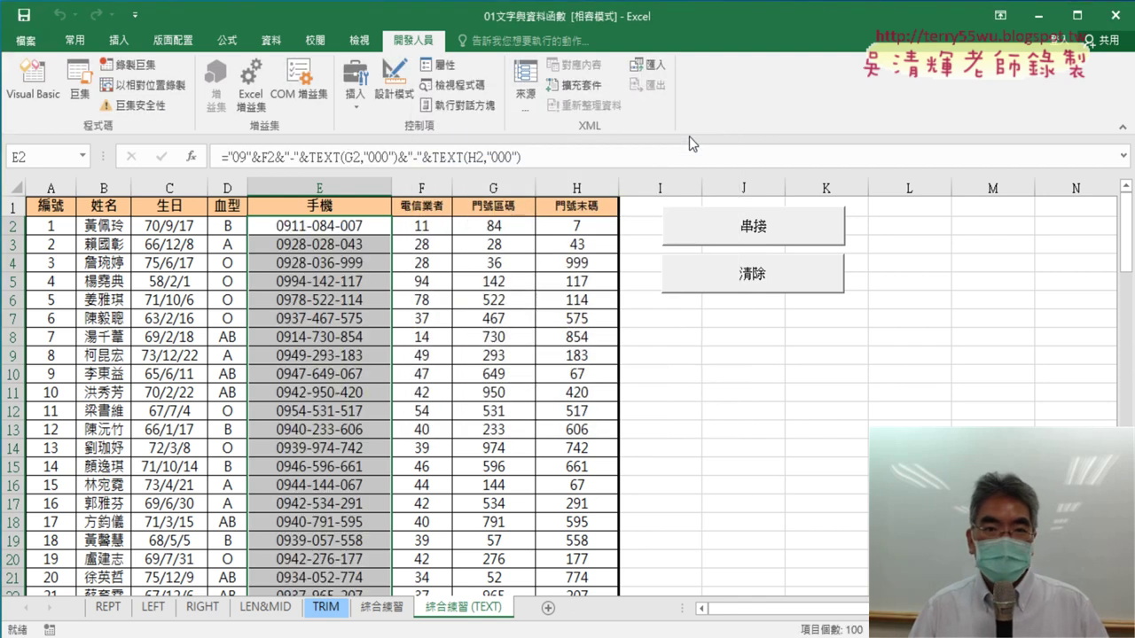
{"action": "left_click", "coordinate": [51, 89]}
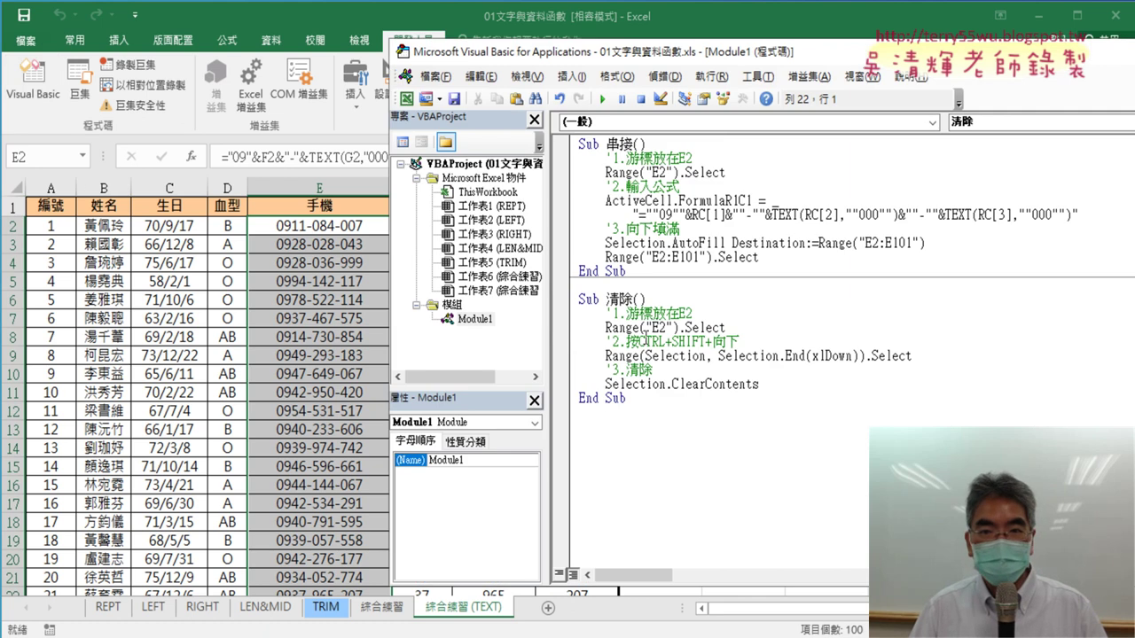
Run 清除 then 串接 from the Module1 code, and shift the editor window left.
{"action": "left_click", "coordinate": [647, 328]}
{"action": "left_click", "coordinate": [602, 99]}
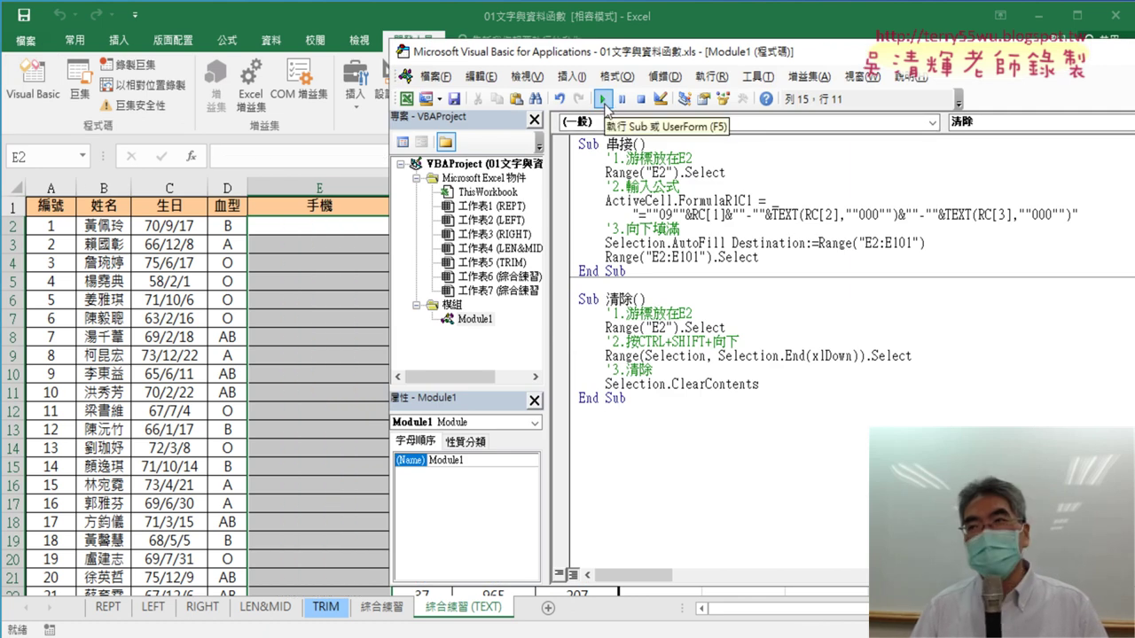
{"action": "left_click", "coordinate": [671, 206]}
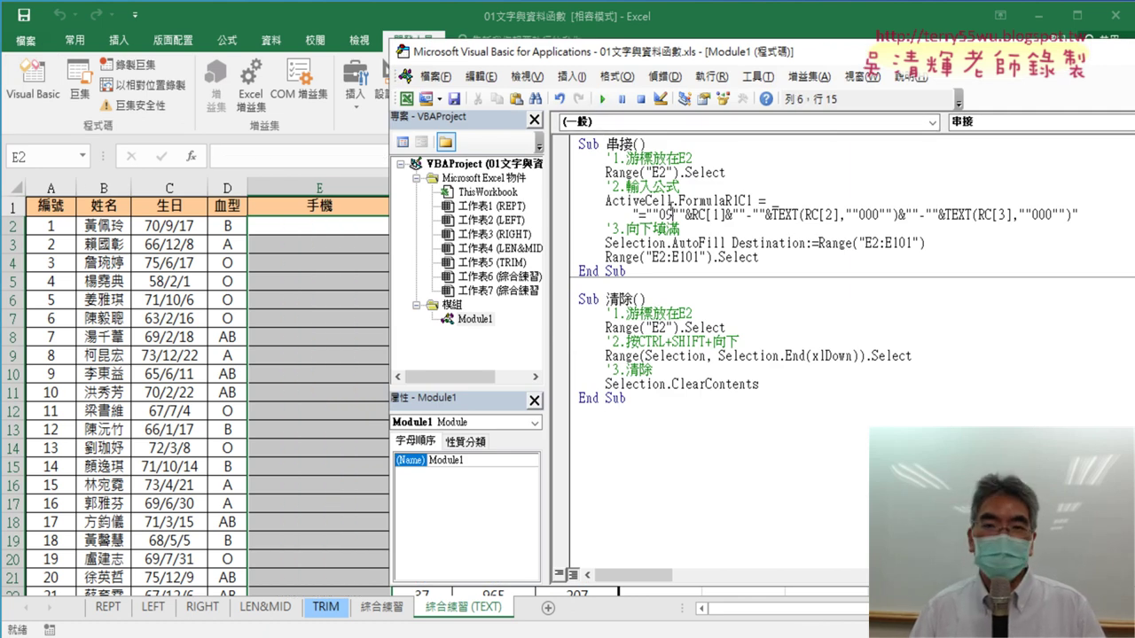
{"action": "left_click", "coordinate": [603, 100]}
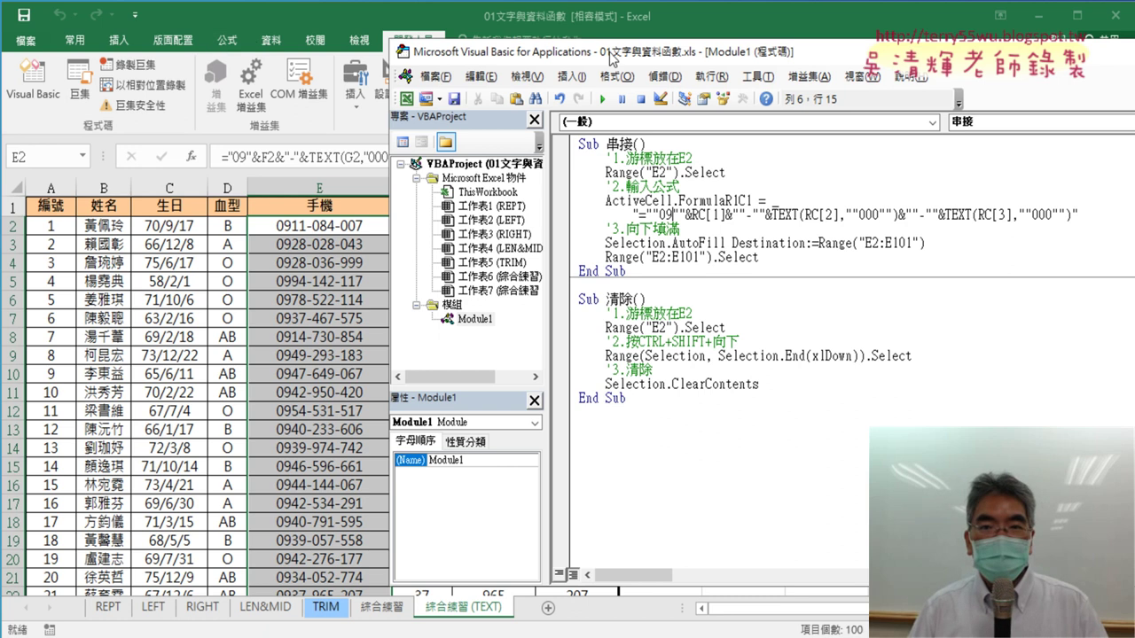
{"action": "left_click_drag", "start_coordinate": [609, 55], "coordinate": [322, 69]}
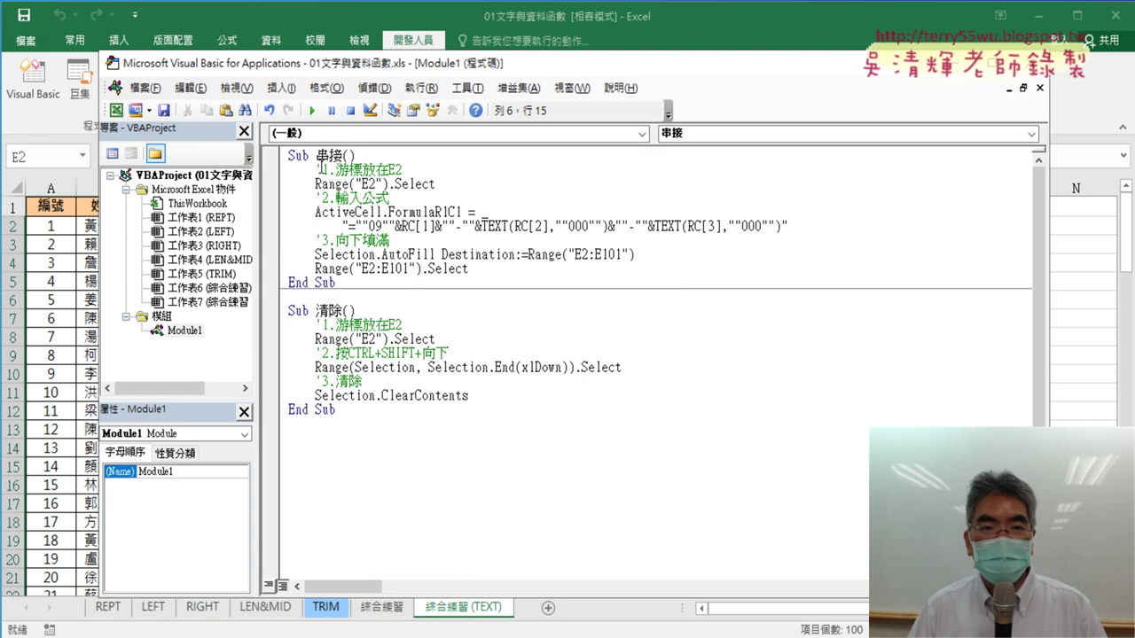
{"action": "left_click_drag", "start_coordinate": [322, 169], "coordinate": [406, 168]}
{"action": "left_click", "coordinate": [406, 169]}
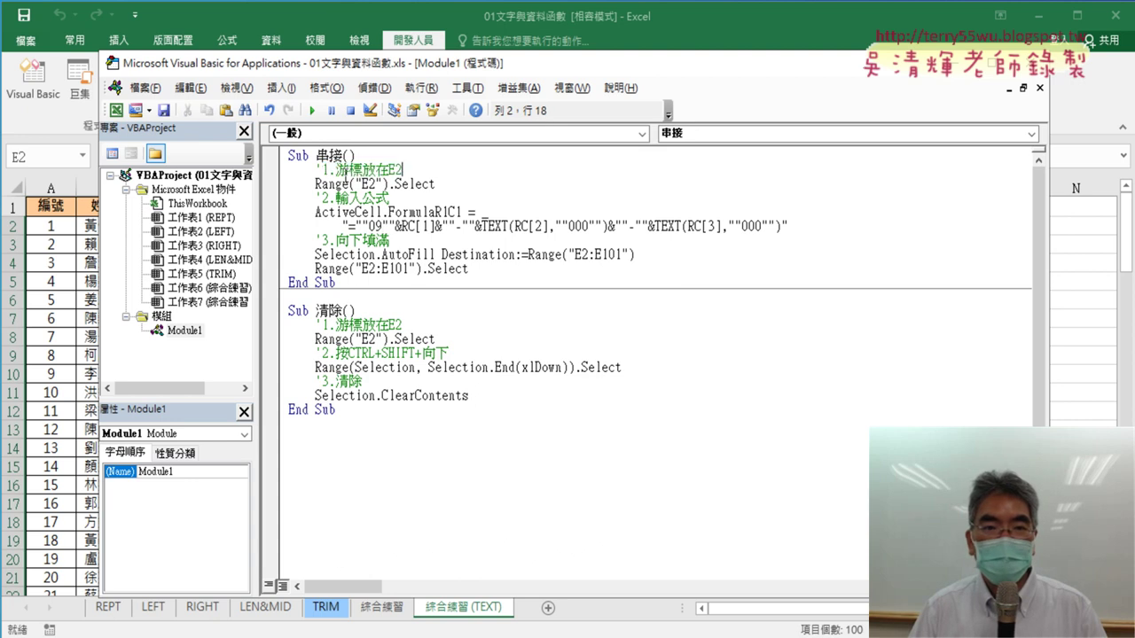
{"action": "left_click_drag", "start_coordinate": [322, 168], "coordinate": [315, 169]}
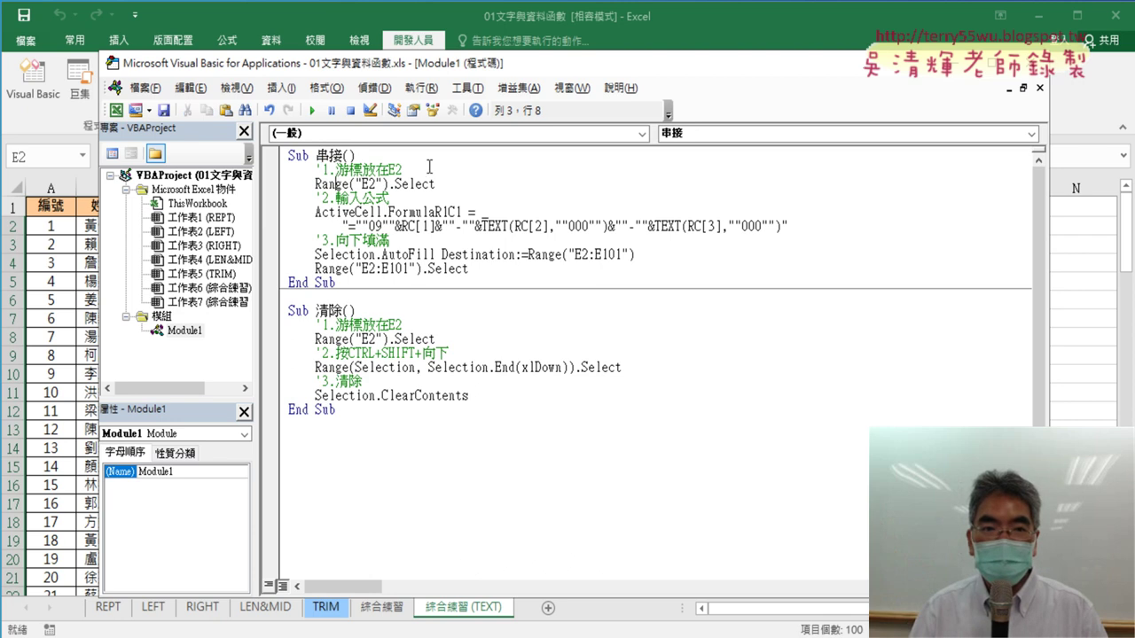
{"action": "left_click", "coordinate": [269, 171]}
{"action": "left_click", "coordinate": [275, 199]}
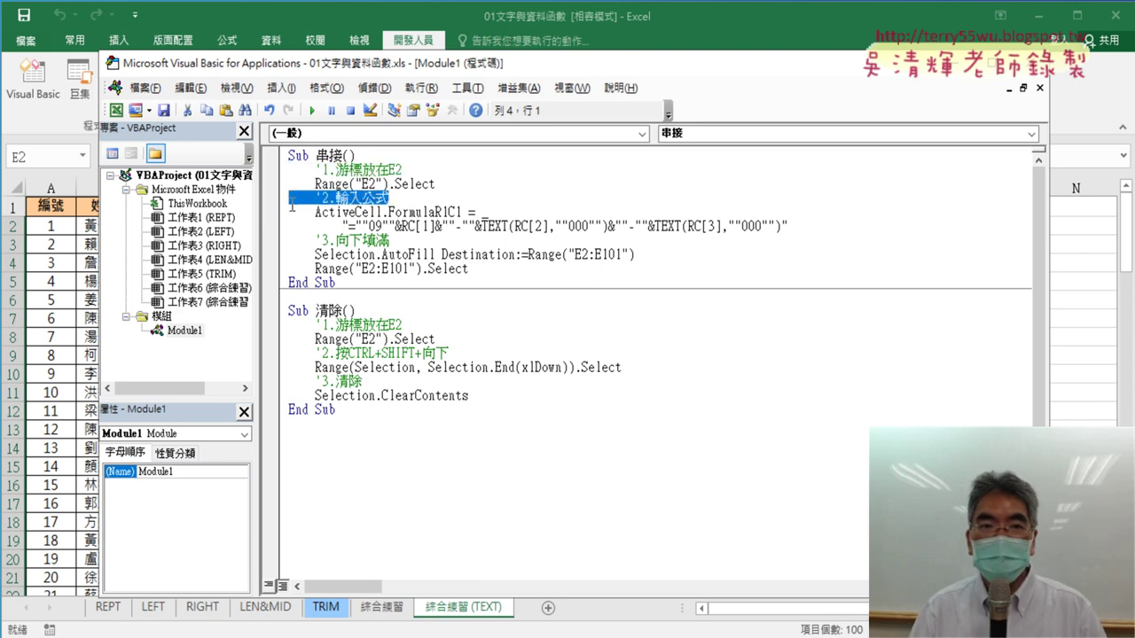
{"action": "left_click", "coordinate": [268, 241]}
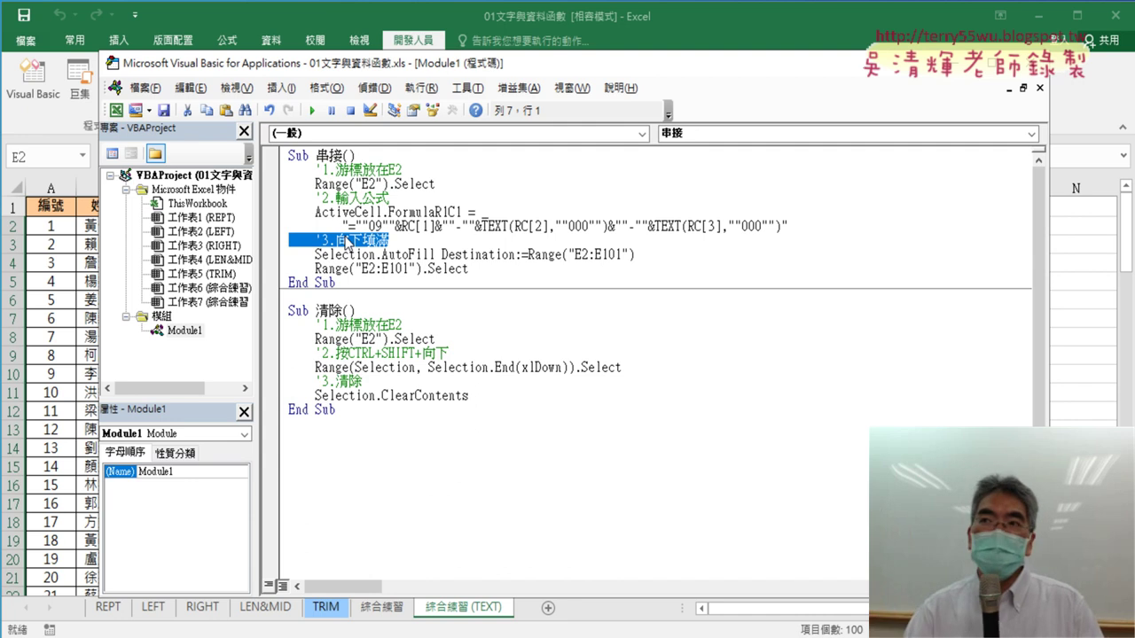
{"action": "key", "text": "Delete"}
{"action": "key", "text": "Delete"}
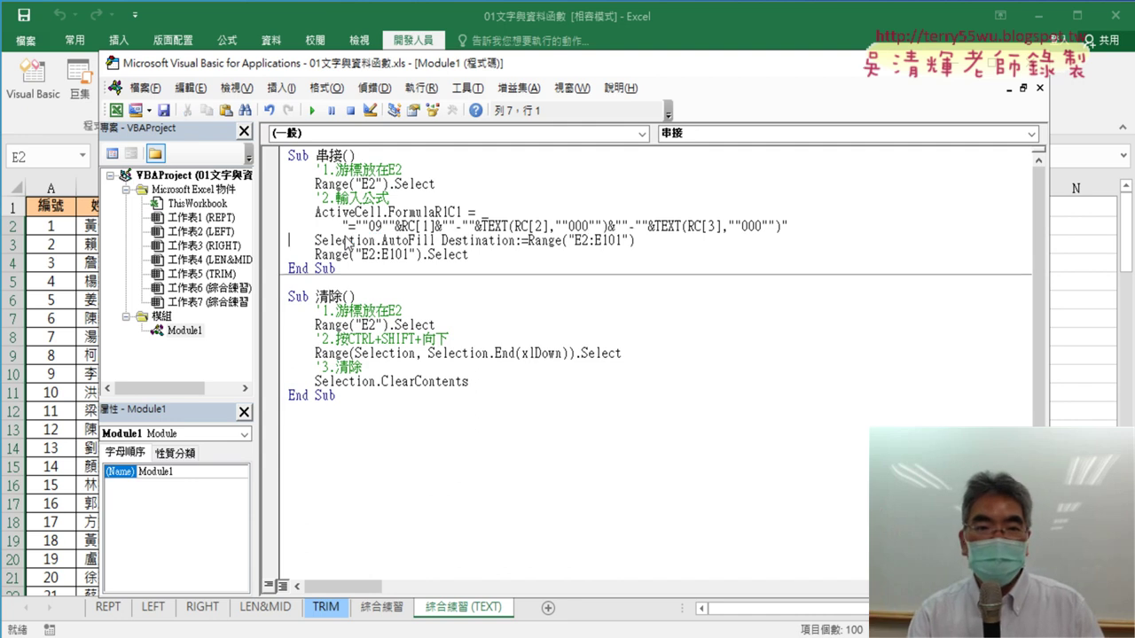
{"action": "key", "text": "shift+End"}
{"action": "key", "text": "Delete"}
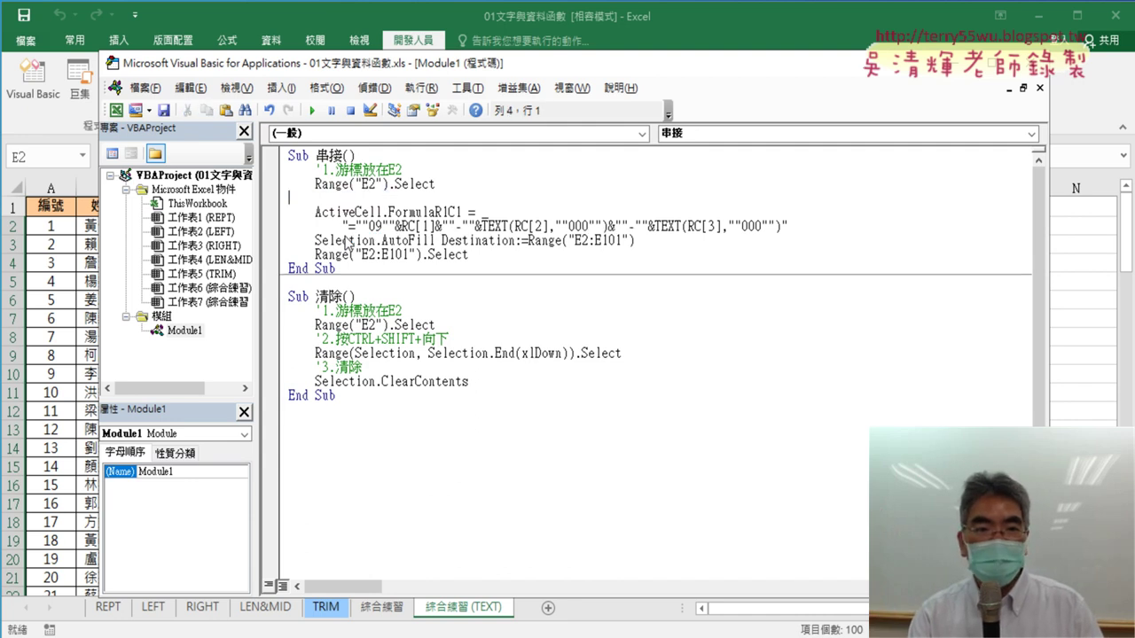
{"action": "key", "text": "Delete"}
{"action": "key", "text": "Up"}
{"action": "key", "text": "Up"}
{"action": "key", "text": "shift+End"}
{"action": "key", "text": "ctrl+c"}
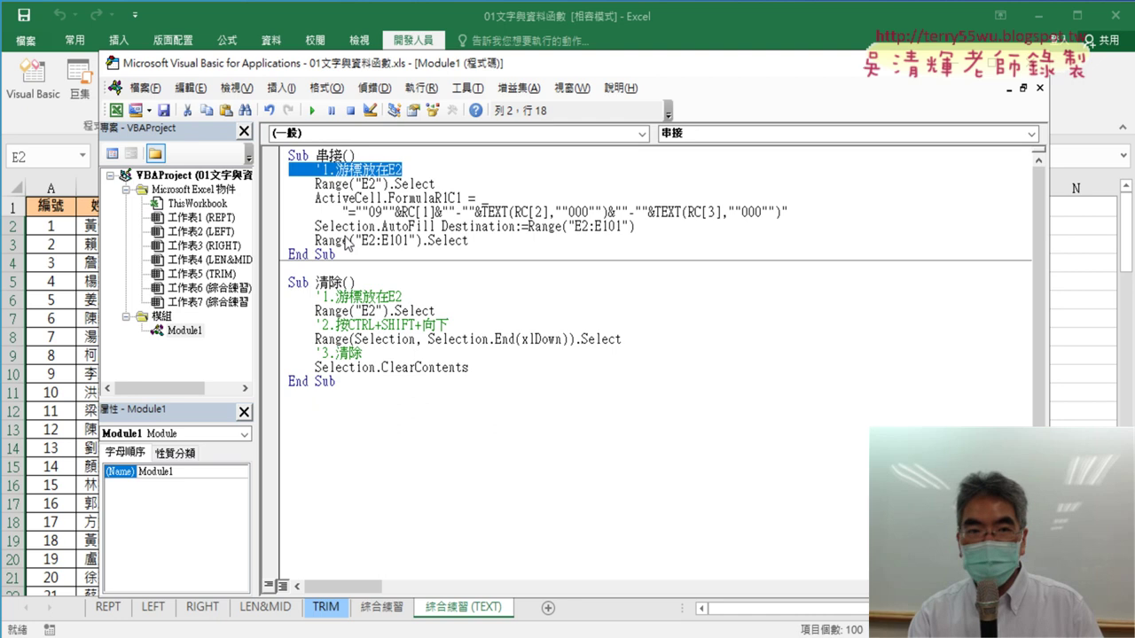
{"action": "key", "text": "Delete"}
{"action": "key", "text": "Delete"}
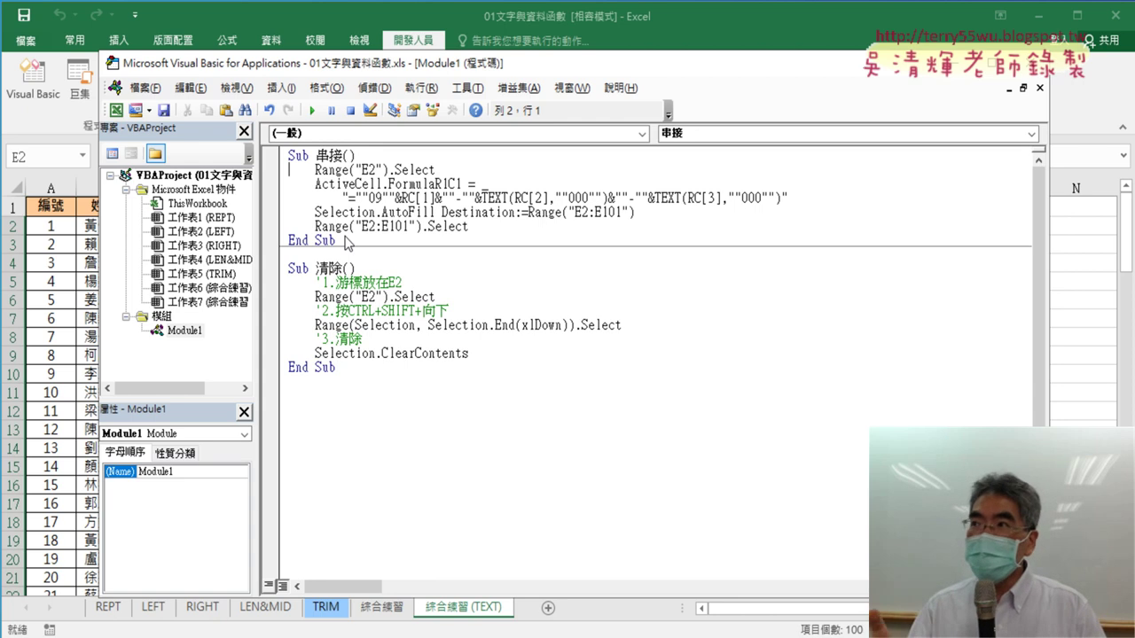
{"action": "key", "text": "Return"}
{"action": "key", "text": "Up"}
{"action": "key", "text": "ctrl+v"}
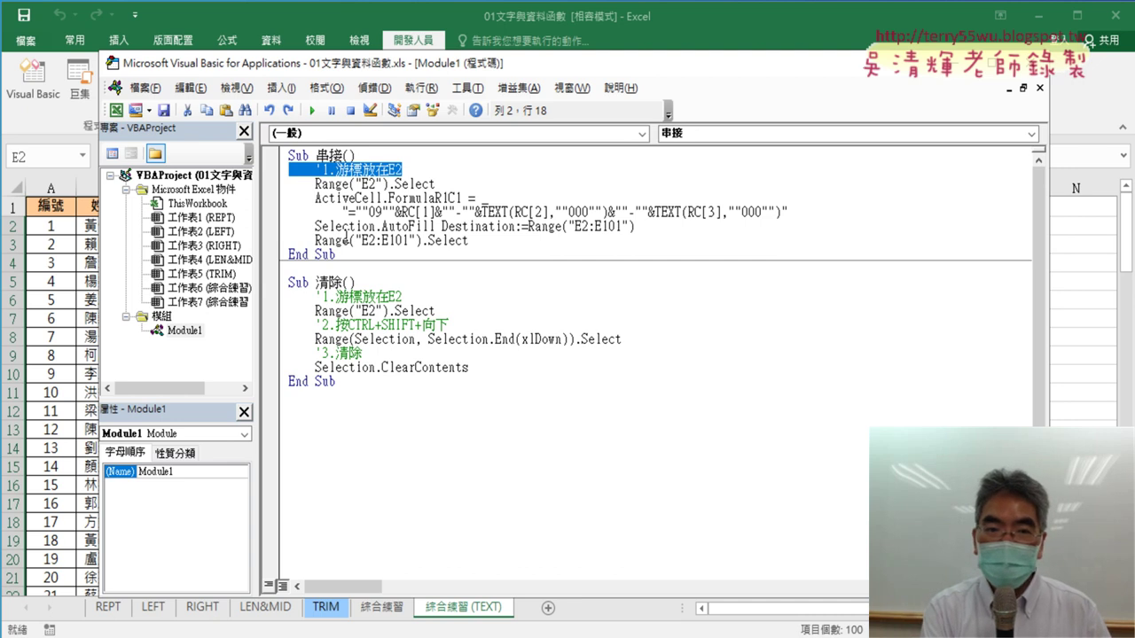
{"action": "key", "text": "Down"}
{"action": "key", "text": "End"}
{"action": "key", "text": "Return"}
{"action": "type", "text": "'2.輸入公式"}
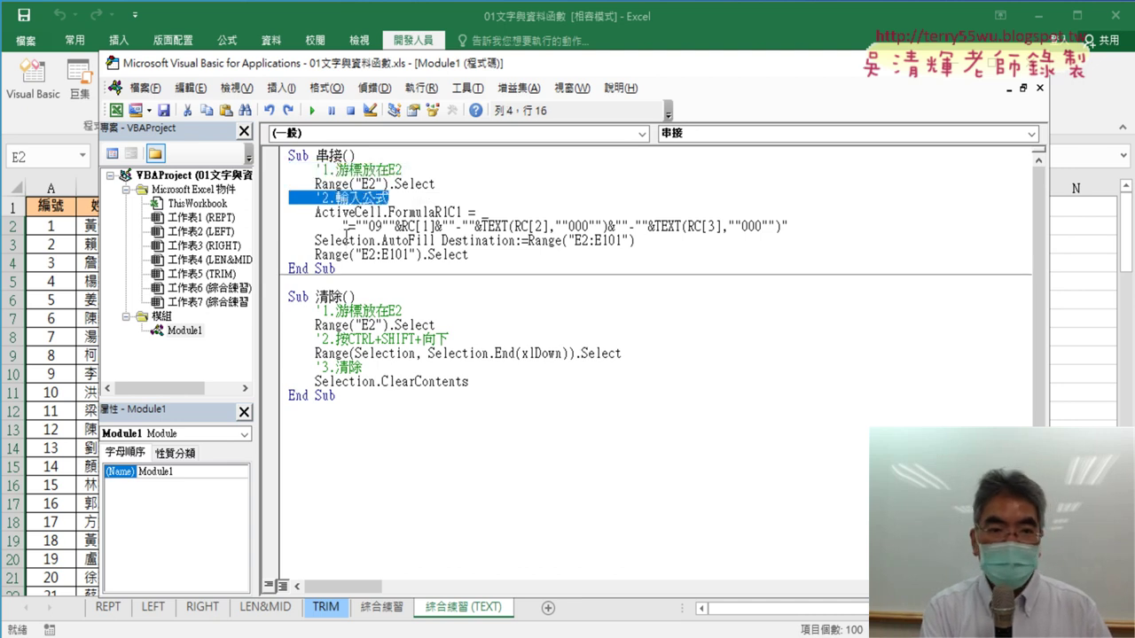
{"action": "left_click", "coordinate": [346, 235]}
{"action": "type", "text": "'3.向下填滿"}
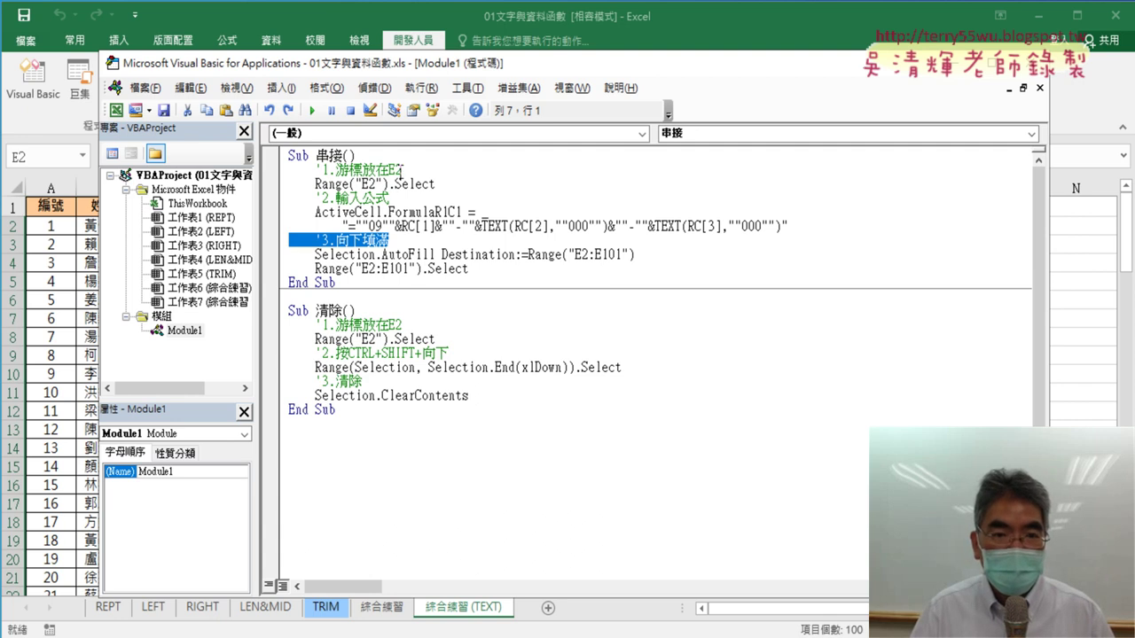
Highlight the Range("E2") and Select parts of the 串接 code, then move the editor right to show the worksheet.
{"action": "left_click_drag", "start_coordinate": [402, 169], "coordinate": [387, 169]}
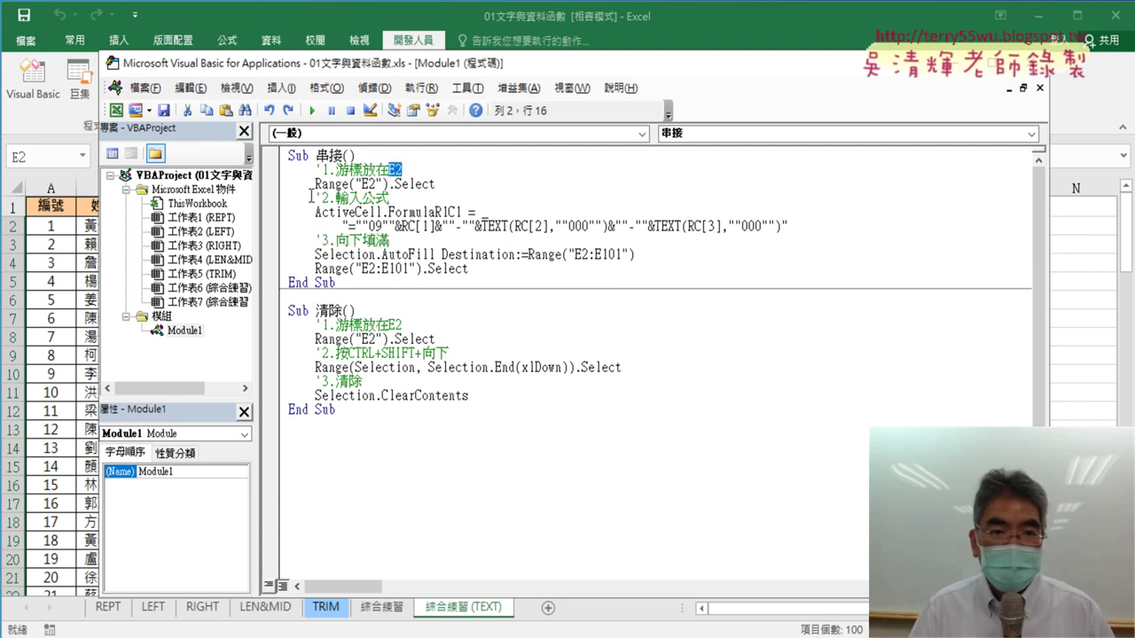
{"action": "left_click_drag", "start_coordinate": [312, 183], "coordinate": [395, 183]}
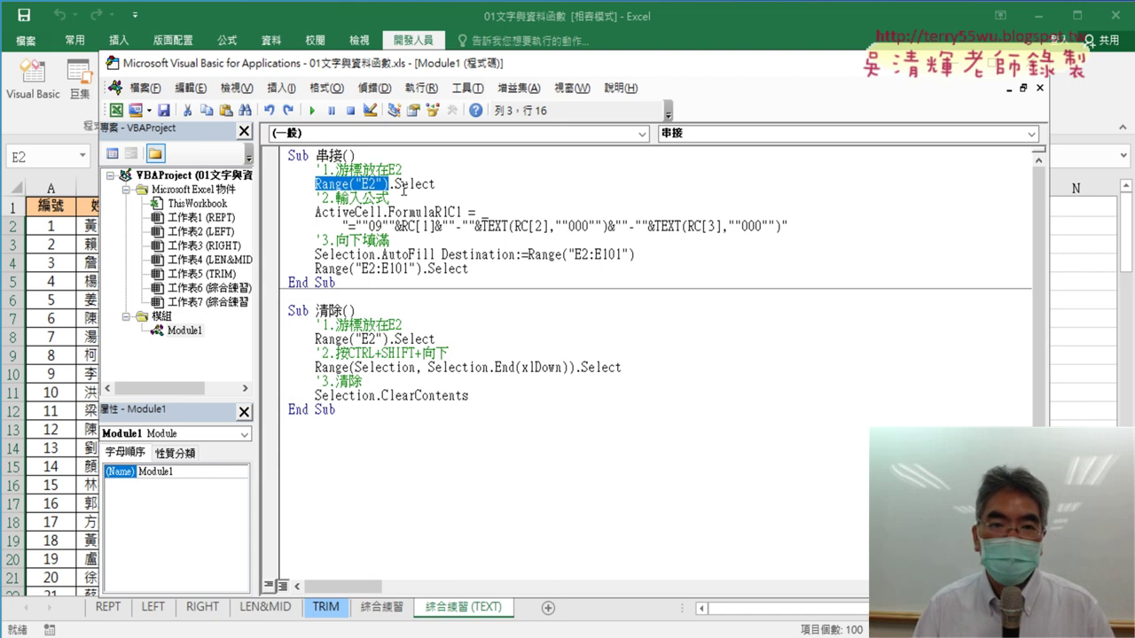
{"action": "left_click_drag", "start_coordinate": [394, 184], "coordinate": [436, 183]}
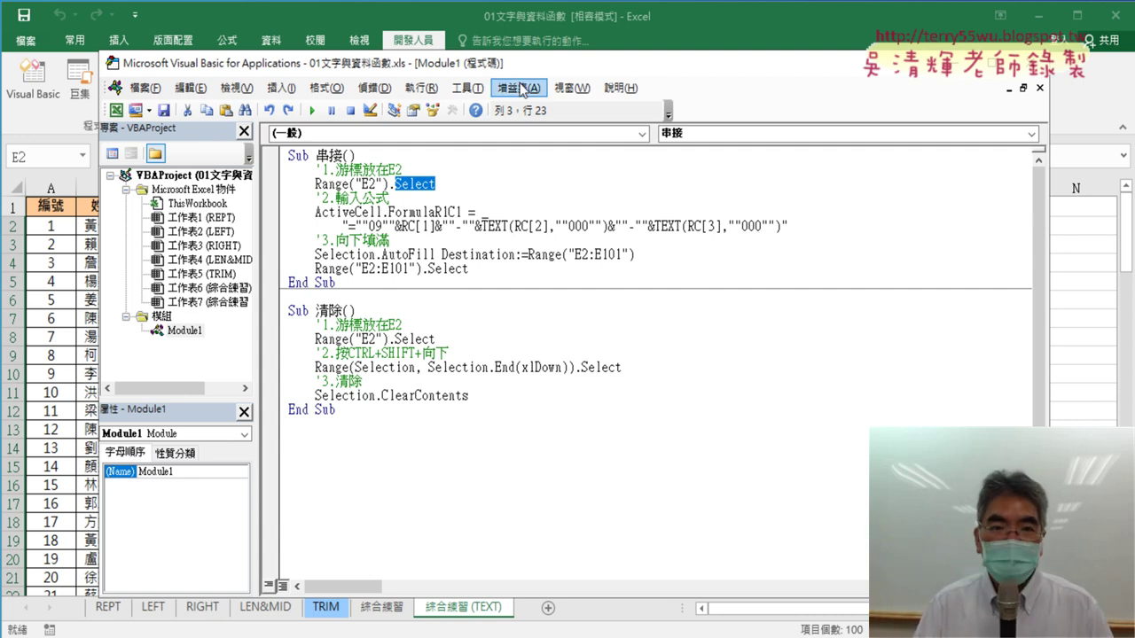
{"action": "left_click_drag", "start_coordinate": [521, 63], "coordinate": [742, 63]}
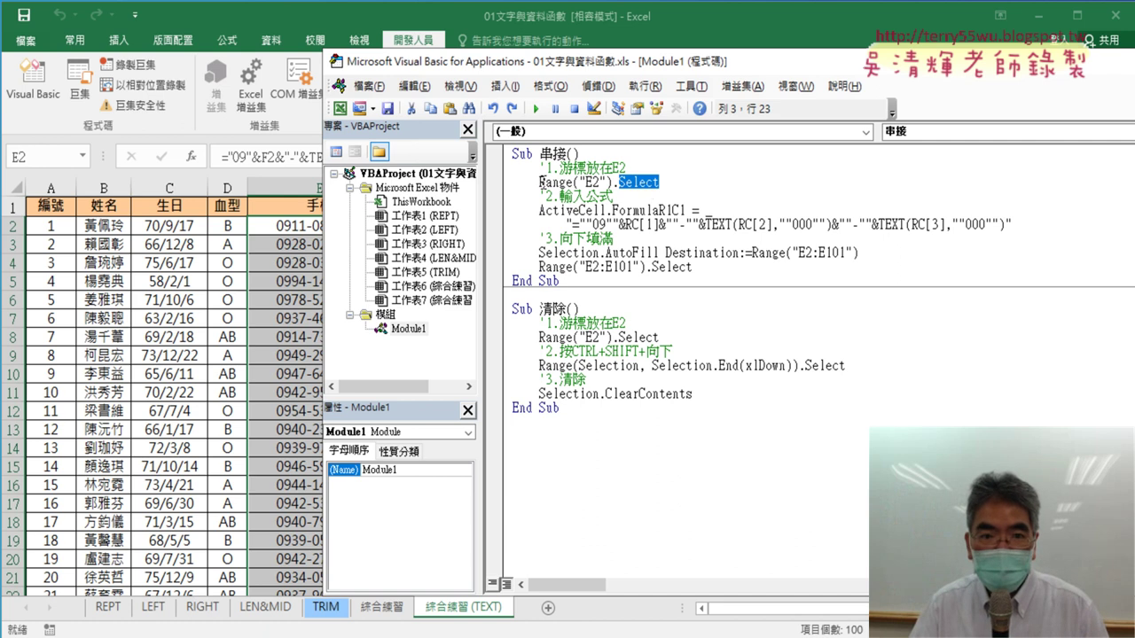
Run the 清除 macro from the editor and shift the window right to uncover the emptied column E.
{"action": "left_click", "coordinate": [540, 182]}
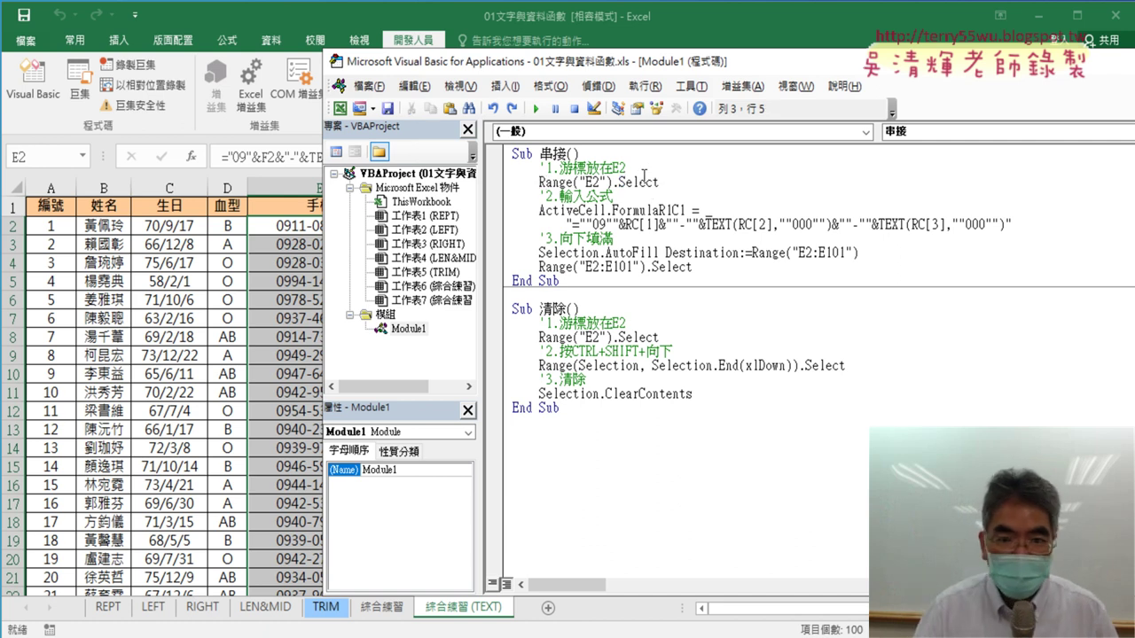
{"action": "left_click", "coordinate": [568, 351]}
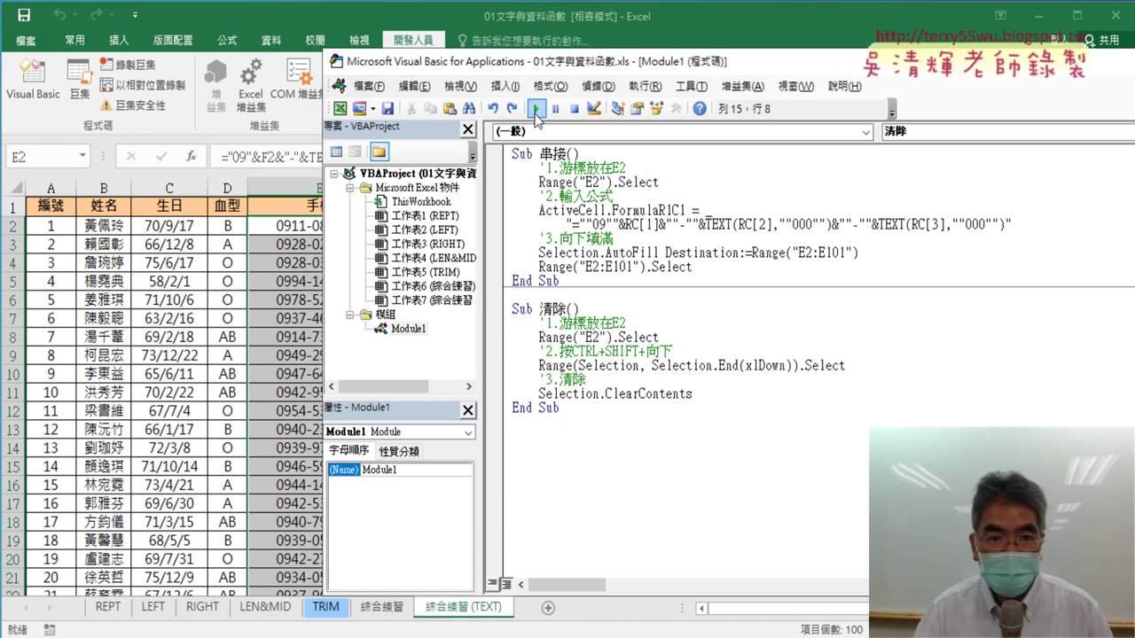
{"action": "left_click", "coordinate": [535, 109]}
{"action": "left_click_drag", "start_coordinate": [608, 74], "coordinate": [690, 71]}
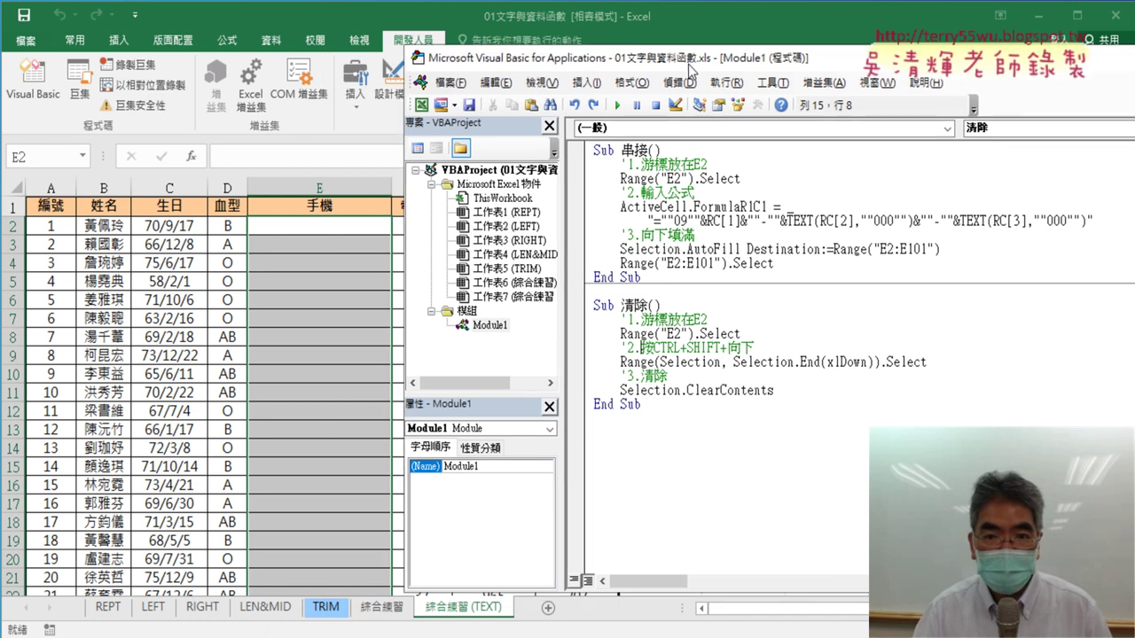
Put the caret back in 串接 and open and dismiss the Debug menu twice without stepping.
{"action": "left_click", "coordinate": [705, 220]}
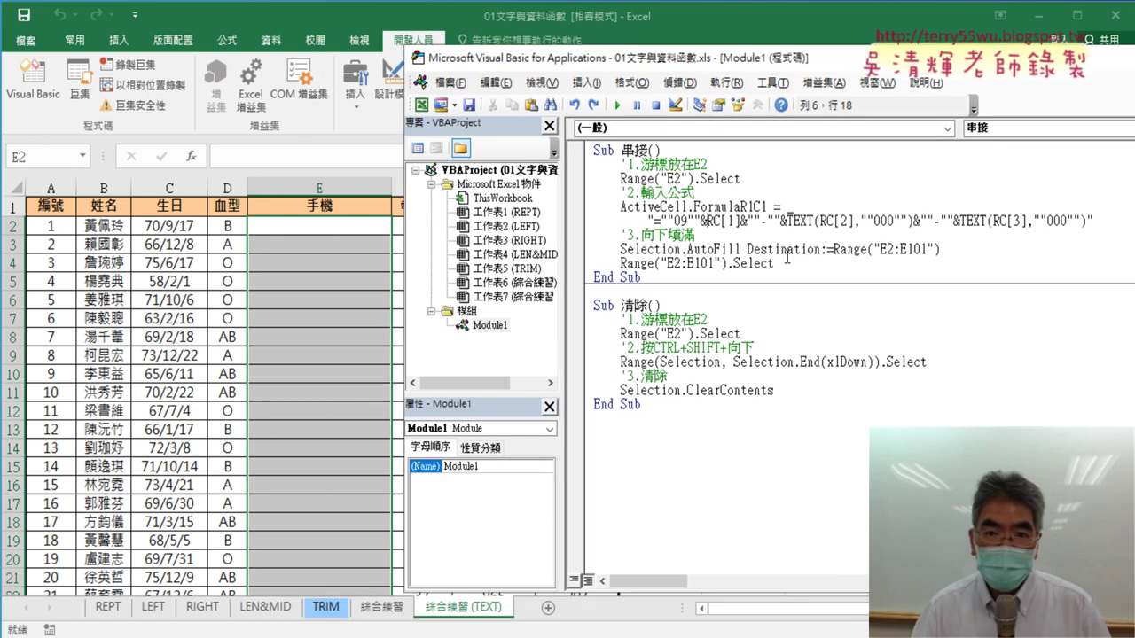
{"action": "left_click", "coordinate": [679, 82]}
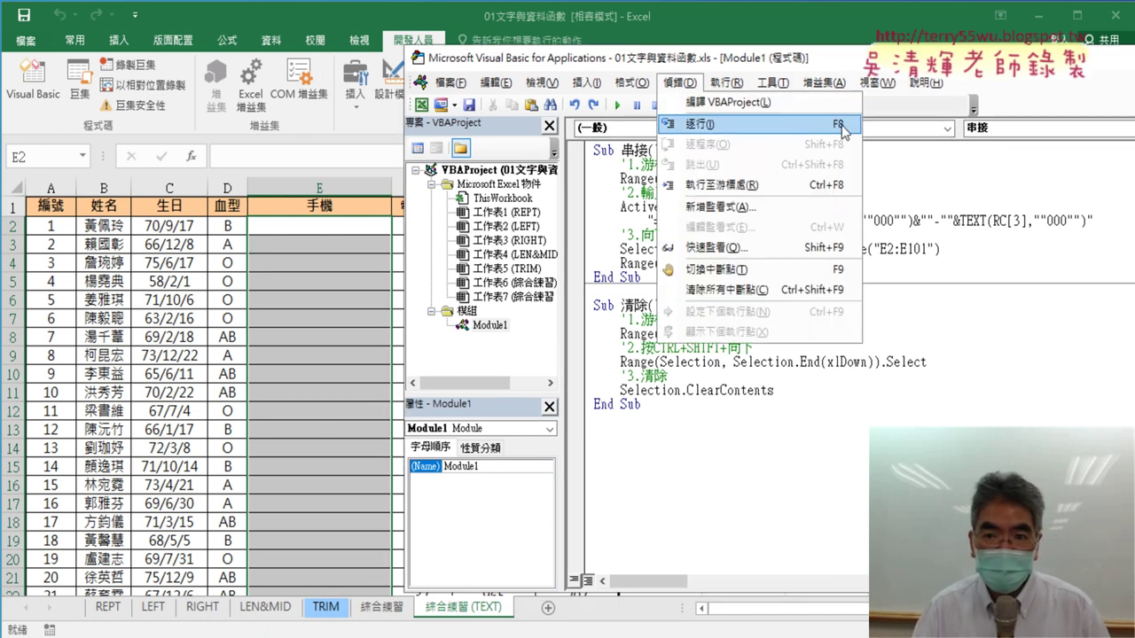
{"action": "left_click", "coordinate": [623, 192]}
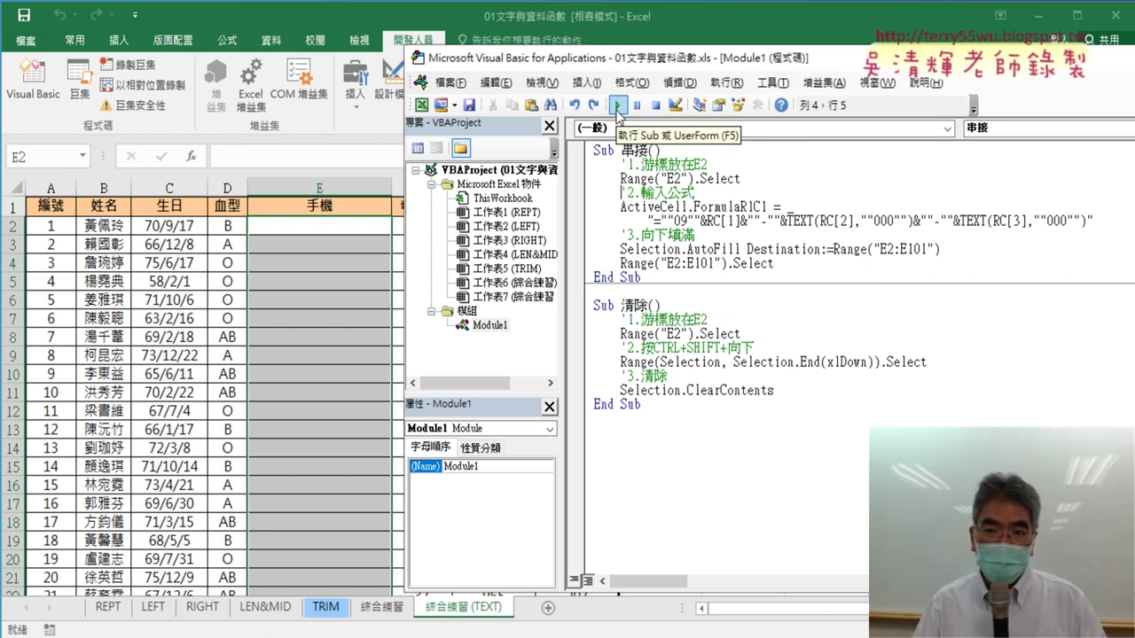
{"action": "left_click", "coordinate": [688, 84]}
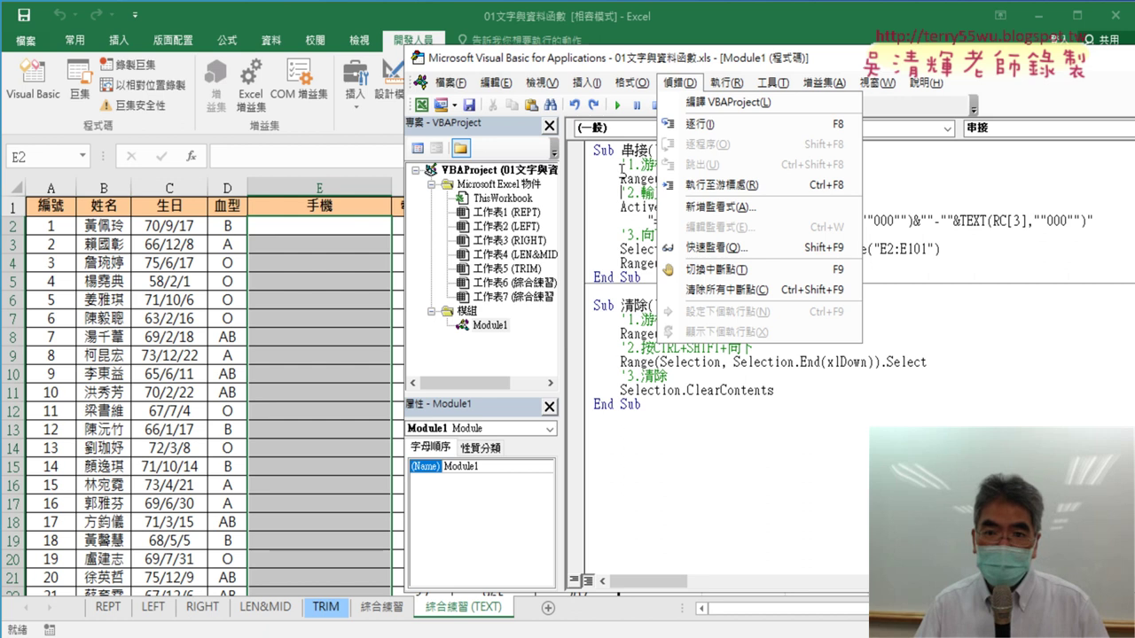
{"action": "left_click", "coordinate": [624, 178]}
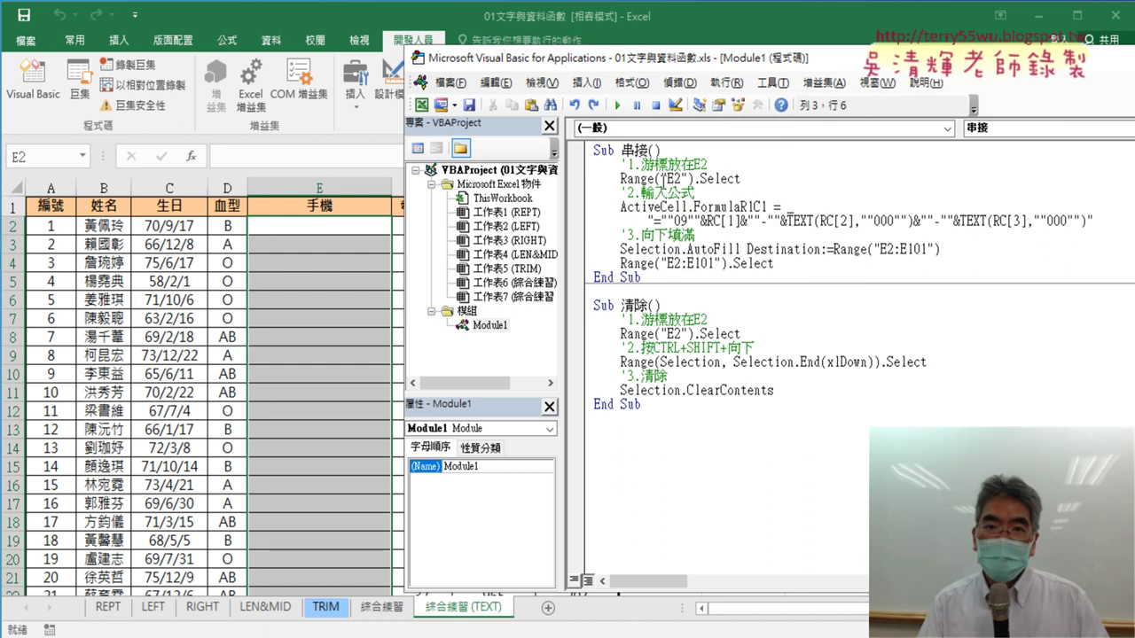
Step into 串接 with F8 until E2 is selected and the FormulaR1C1 line is next.
{"action": "key", "text": "F8"}
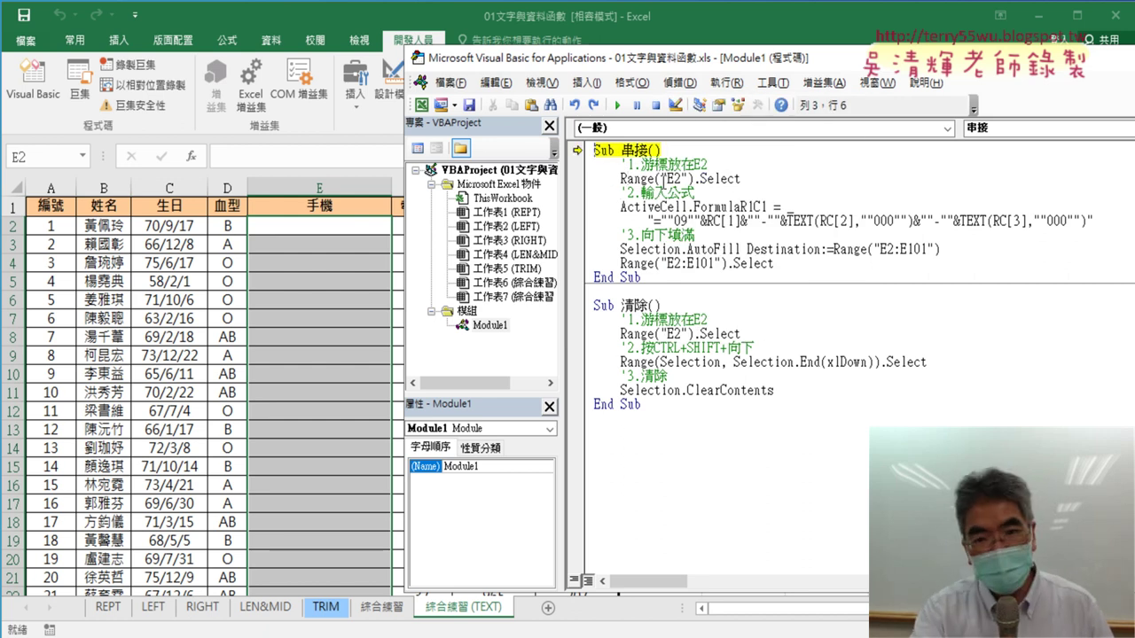
{"action": "key", "text": "F8"}
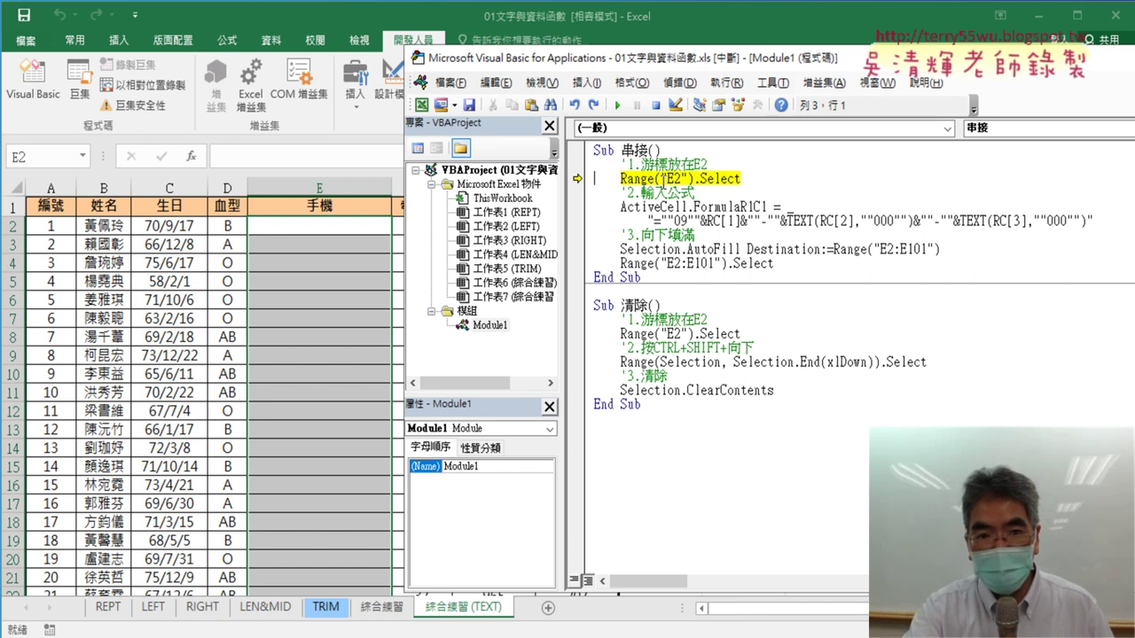
{"action": "key", "text": "F8"}
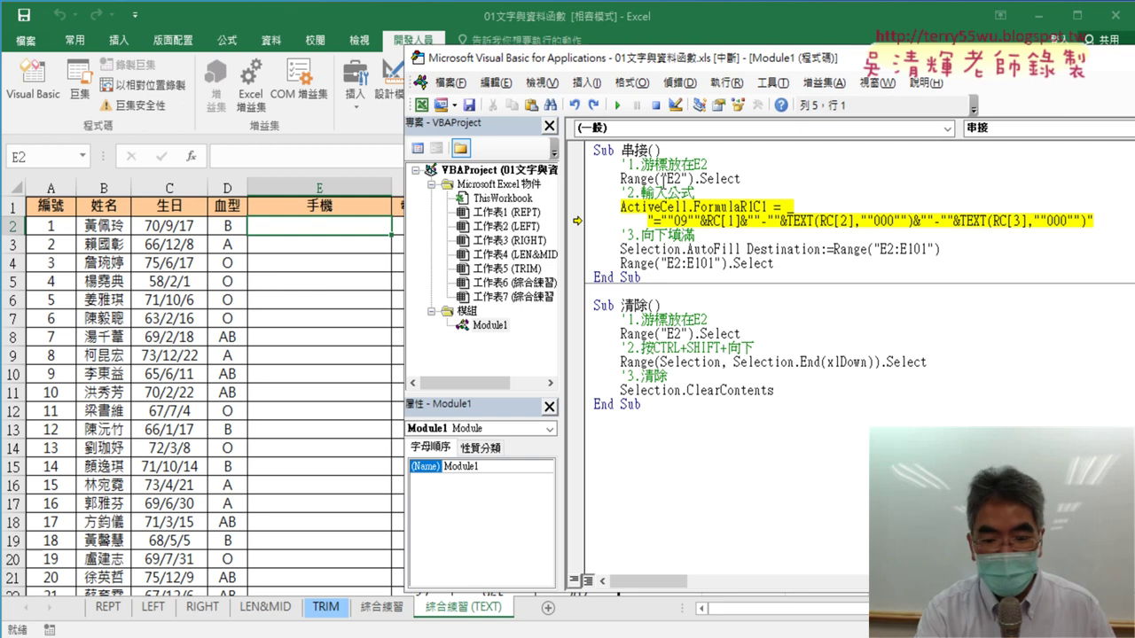
{"action": "left_click_drag", "start_coordinate": [749, 196], "coordinate": [755, 186]}
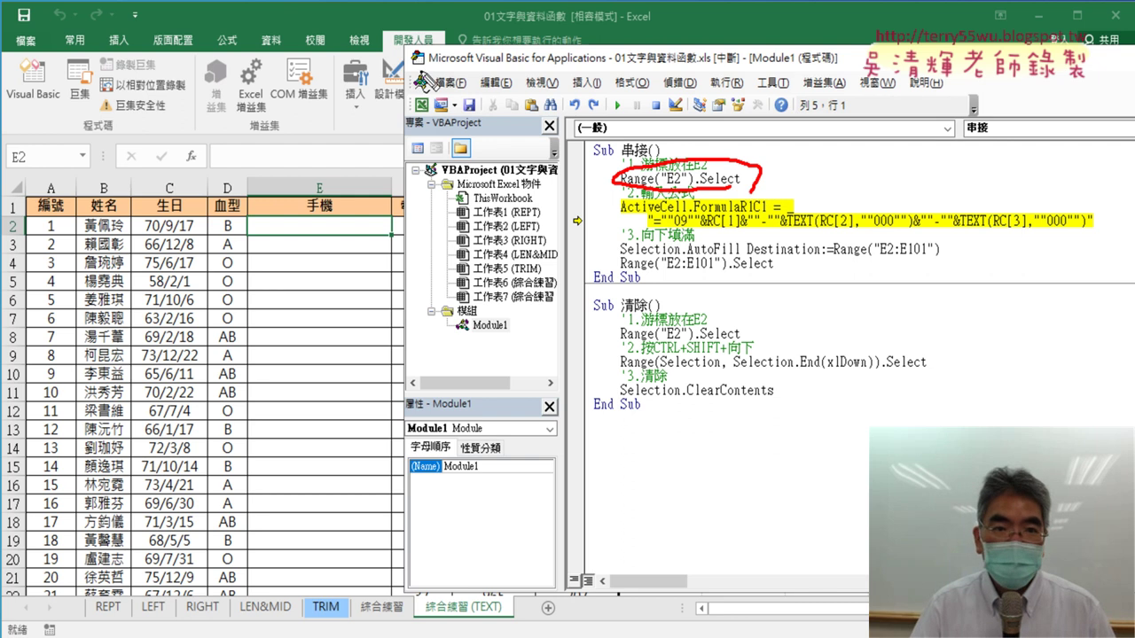
{"action": "left_click_drag", "start_coordinate": [314, 77], "coordinate": [395, 62]}
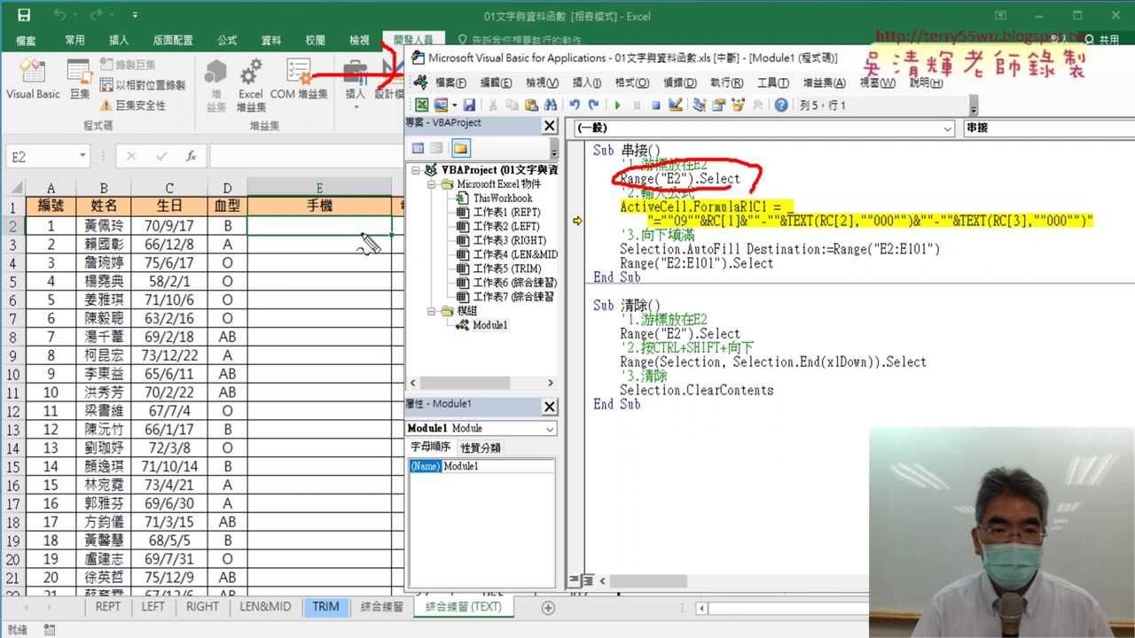
{"action": "mouse_move", "coordinate": [388, 240]}
{"action": "left_mouse_down"}
{"action": "mouse_move", "coordinate": [314, 240]}
{"action": "mouse_move", "coordinate": [395, 249]}
{"action": "left_mouse_up"}
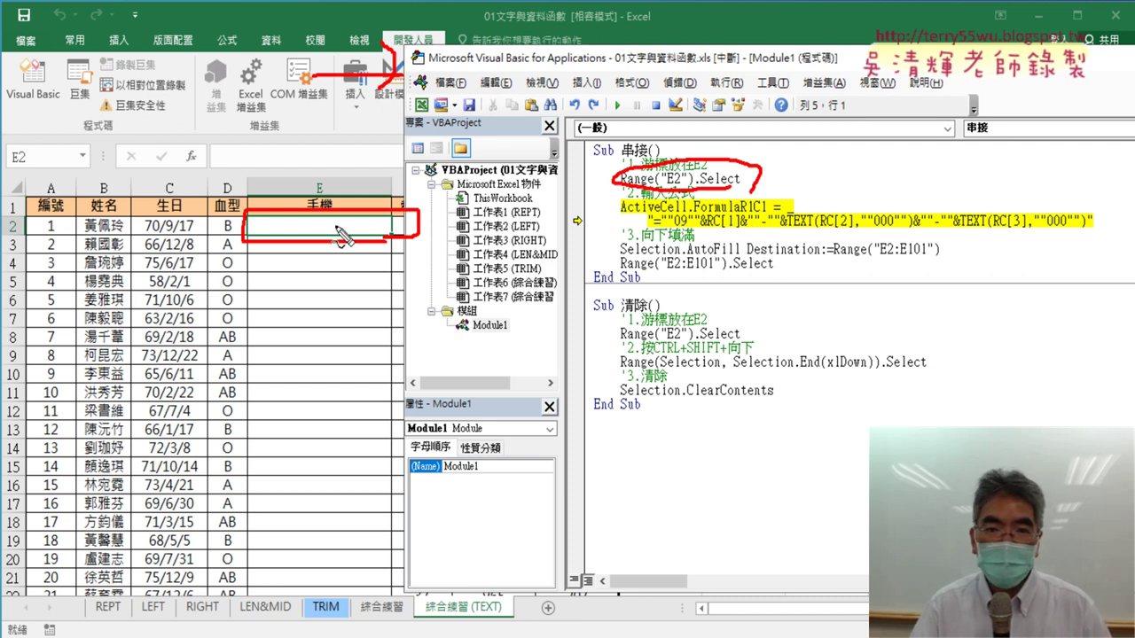
{"action": "left_click_drag", "start_coordinate": [621, 212], "coordinate": [669, 213]}
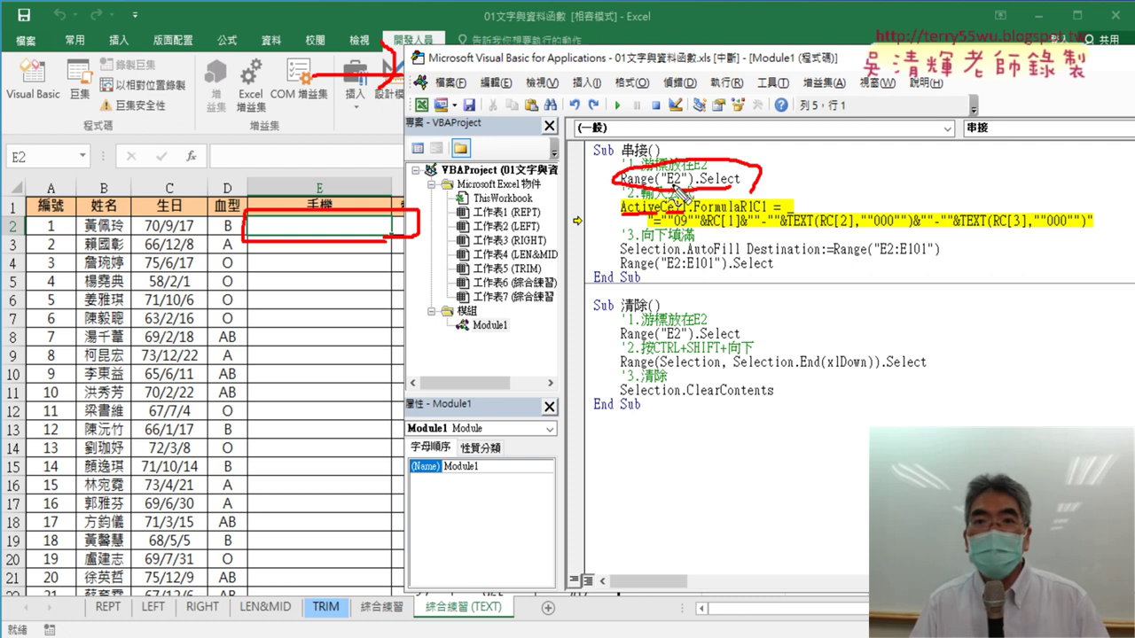
Step past the FormulaR1C1 line so E2 gets a phone number, then highlight the AutoFill Destination argument.
{"action": "key", "text": "Escape"}
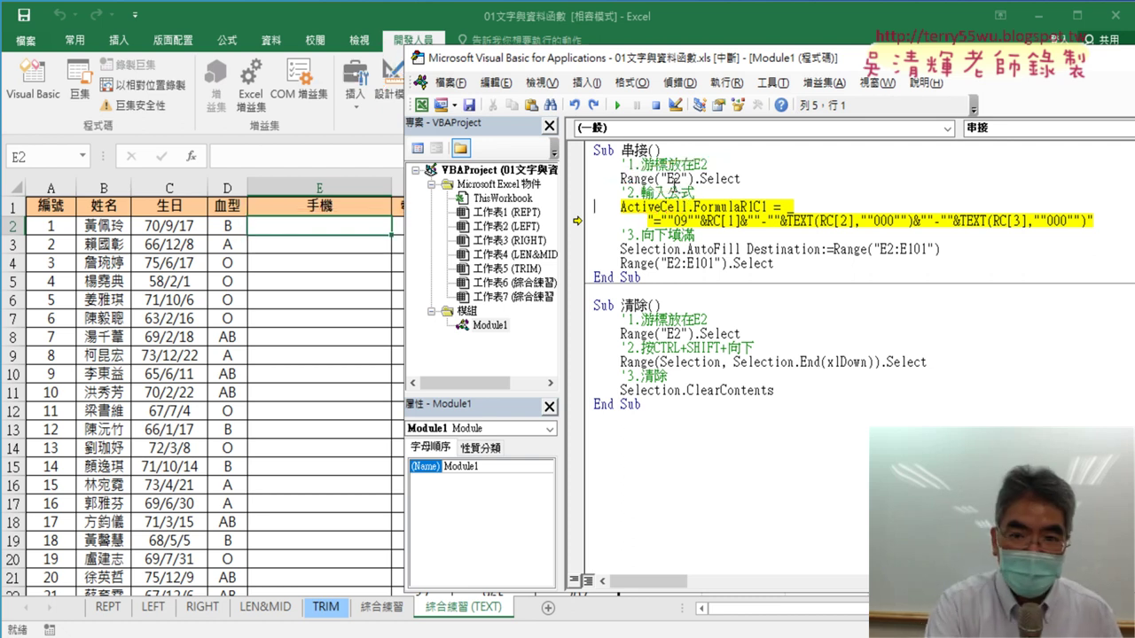
{"action": "key", "text": "F8"}
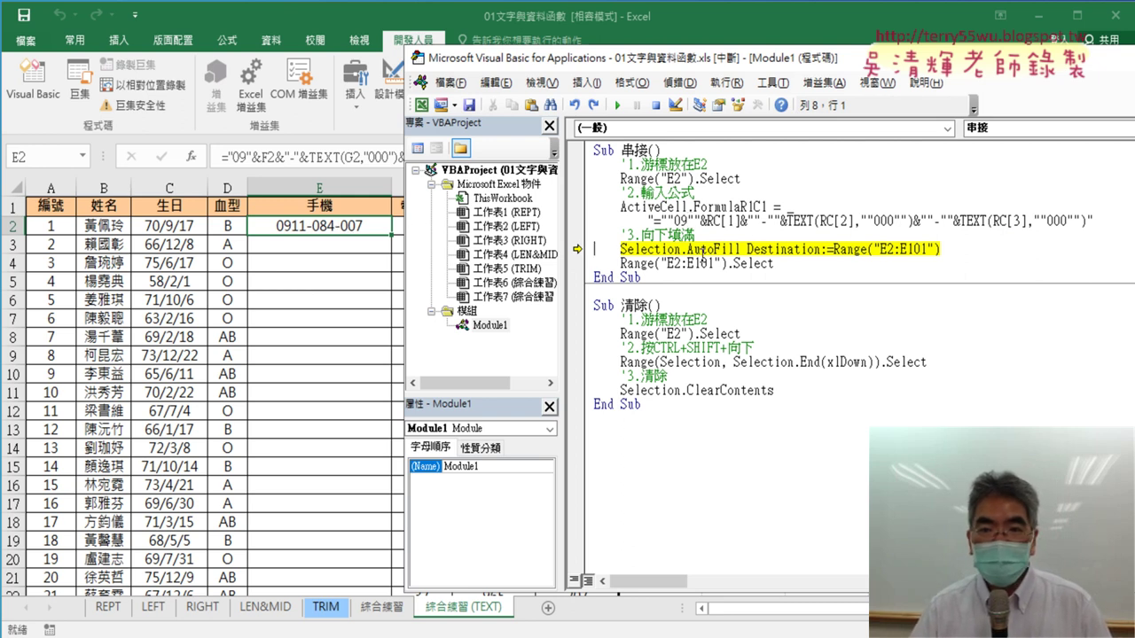
{"action": "left_click_drag", "start_coordinate": [688, 251], "coordinate": [741, 250]}
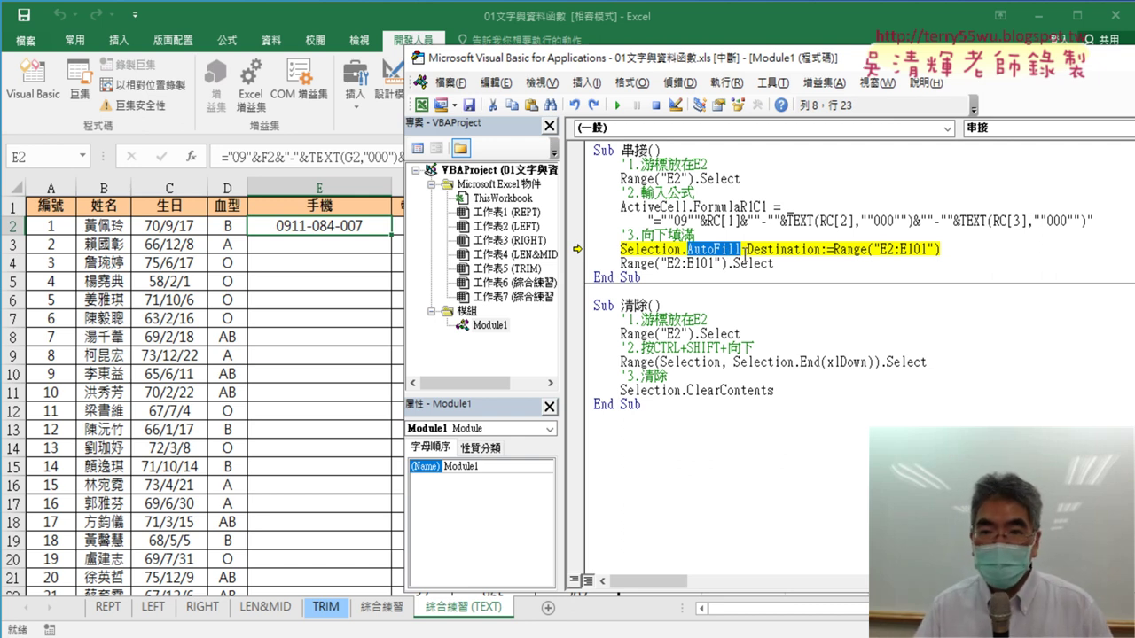
{"action": "left_click_drag", "start_coordinate": [747, 251], "coordinate": [834, 249]}
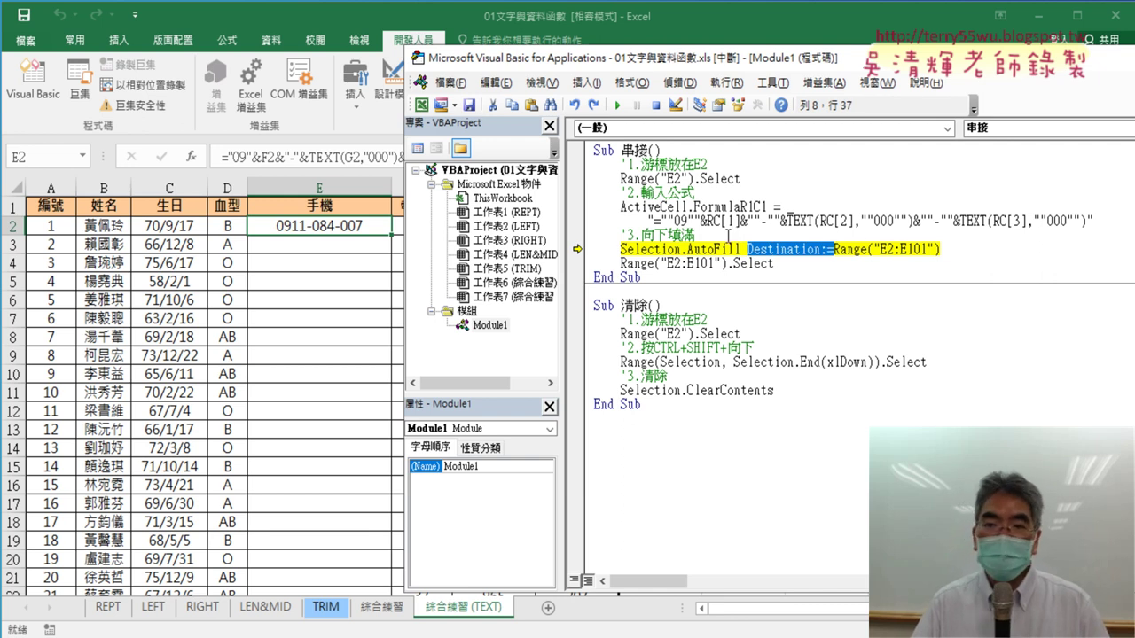
{"action": "left_click", "coordinate": [927, 249]}
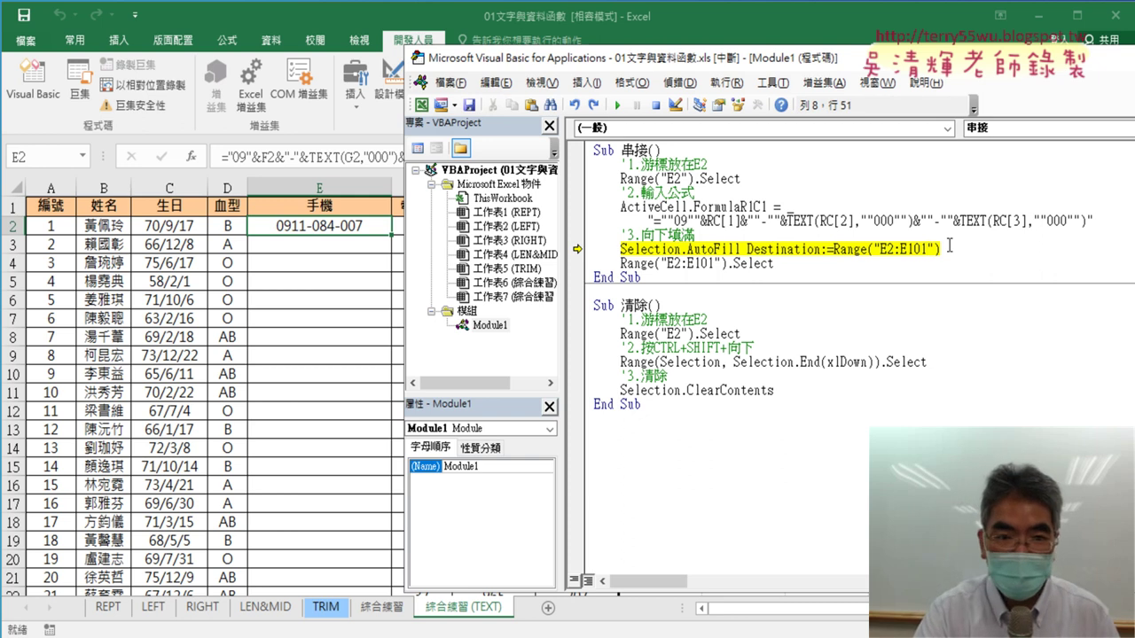
Step through the AutoFill and Range("E2:E101").Select lines, then highlight that final Select line.
{"action": "key", "text": "F8"}
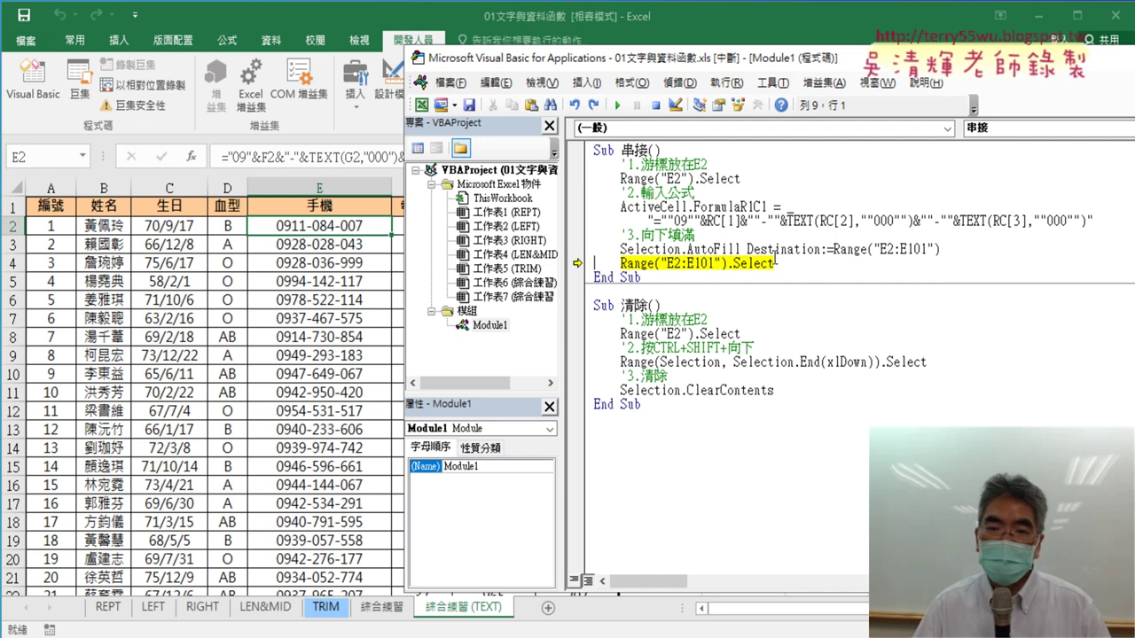
{"action": "key", "text": "F8"}
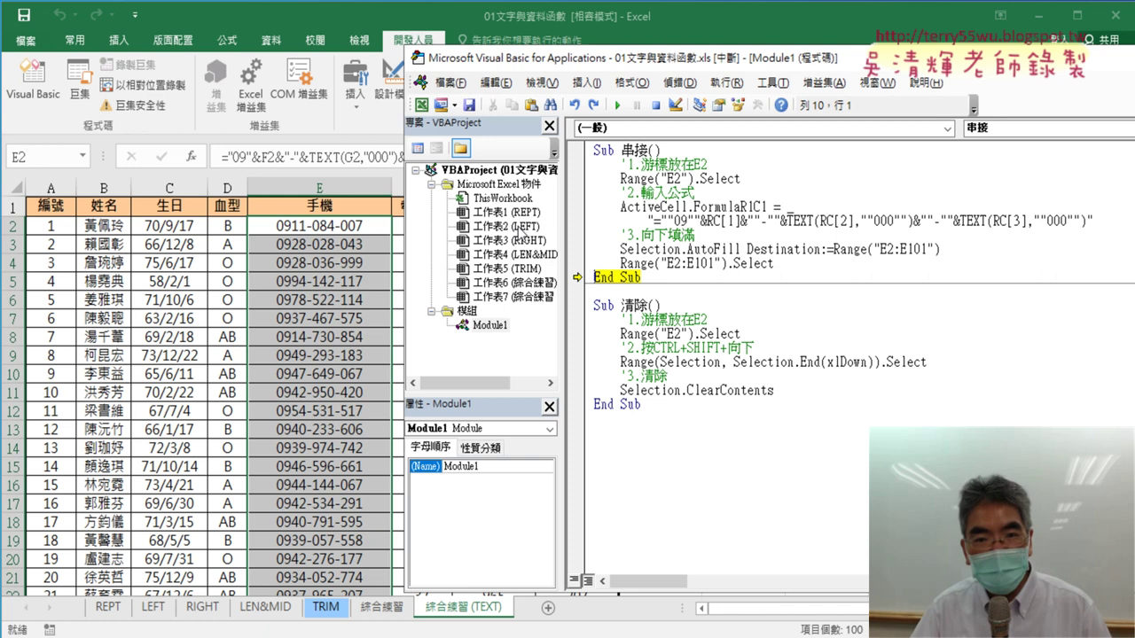
{"action": "left_click", "coordinate": [622, 264]}
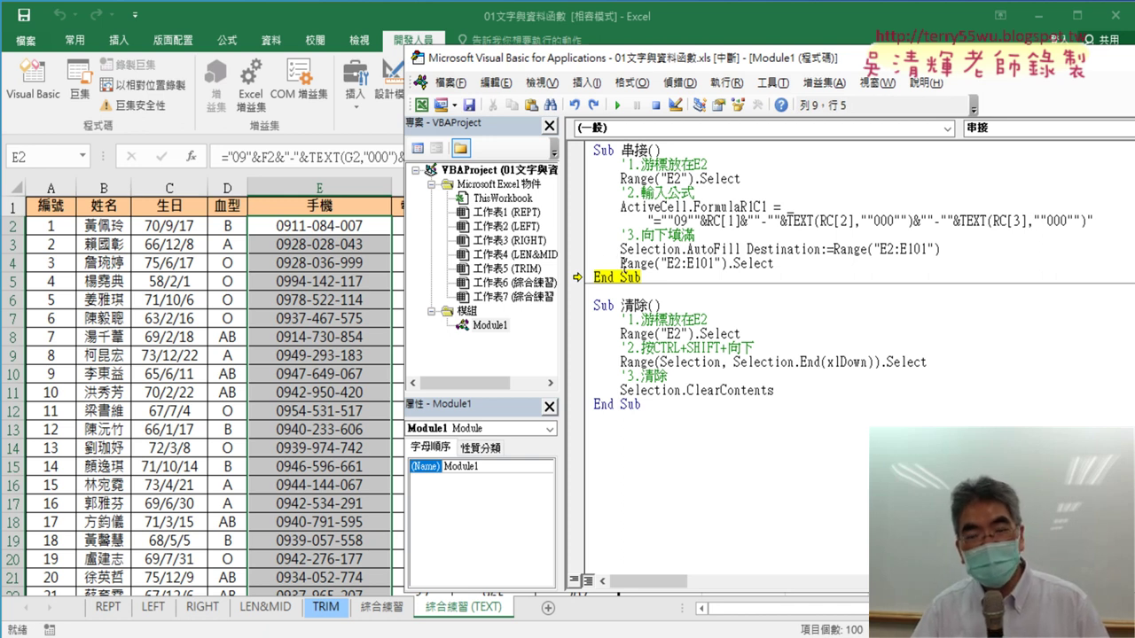
{"action": "left_click_drag", "start_coordinate": [622, 264], "coordinate": [759, 266]}
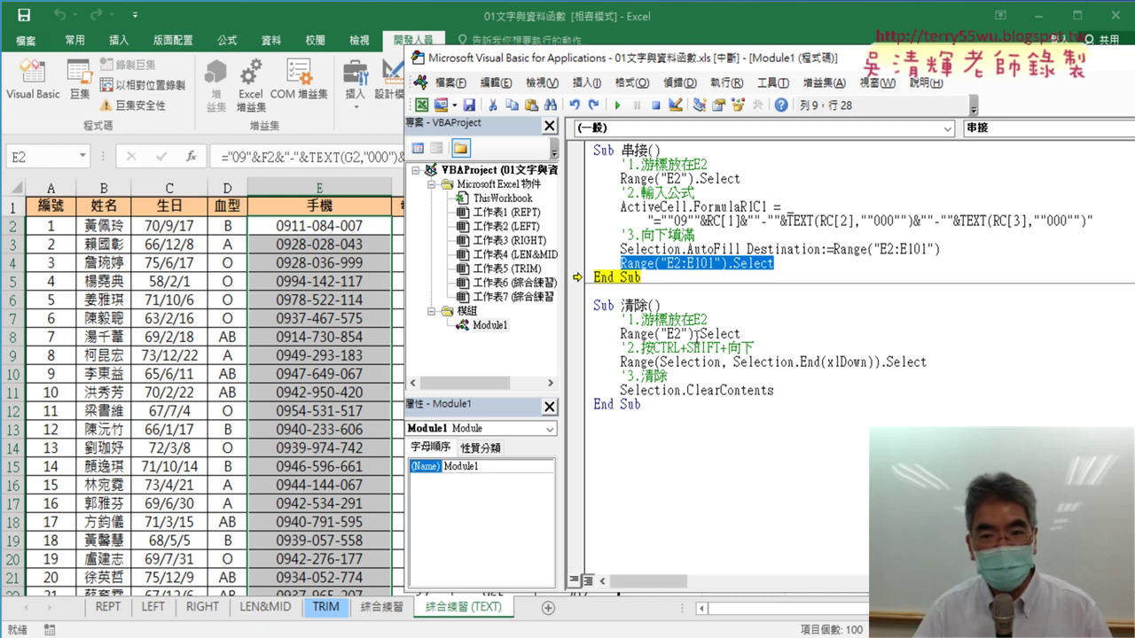
Reset the paused 串接 run and run 清除 to clear column E.
{"action": "left_click", "coordinate": [697, 334]}
{"action": "left_click", "coordinate": [618, 104]}
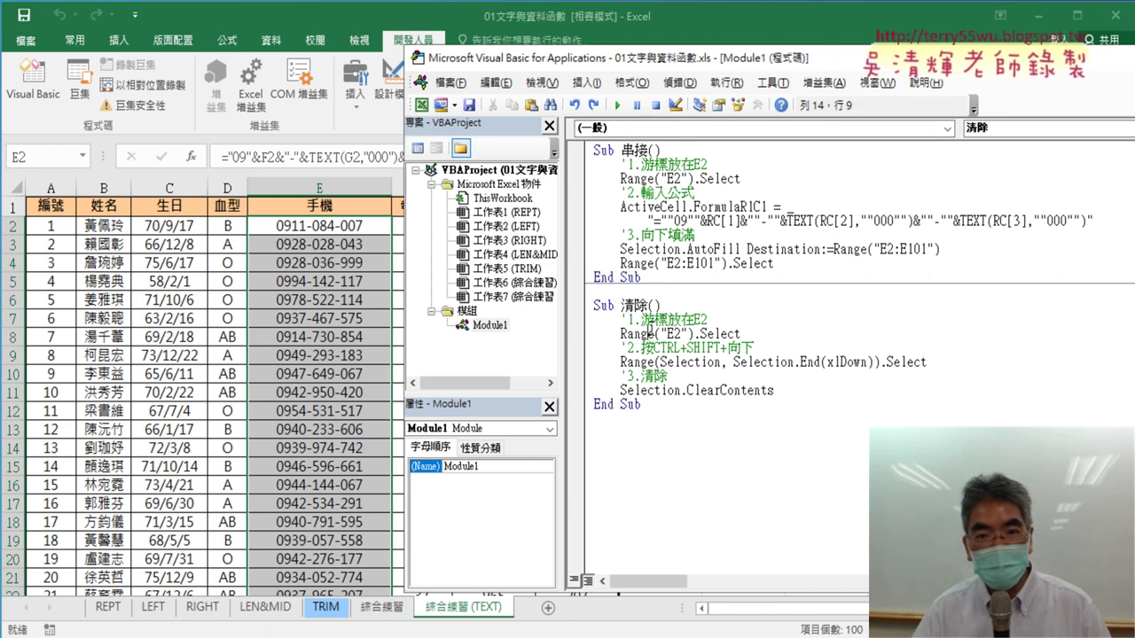
{"action": "left_click", "coordinate": [618, 105]}
{"action": "left_click", "coordinate": [779, 262]}
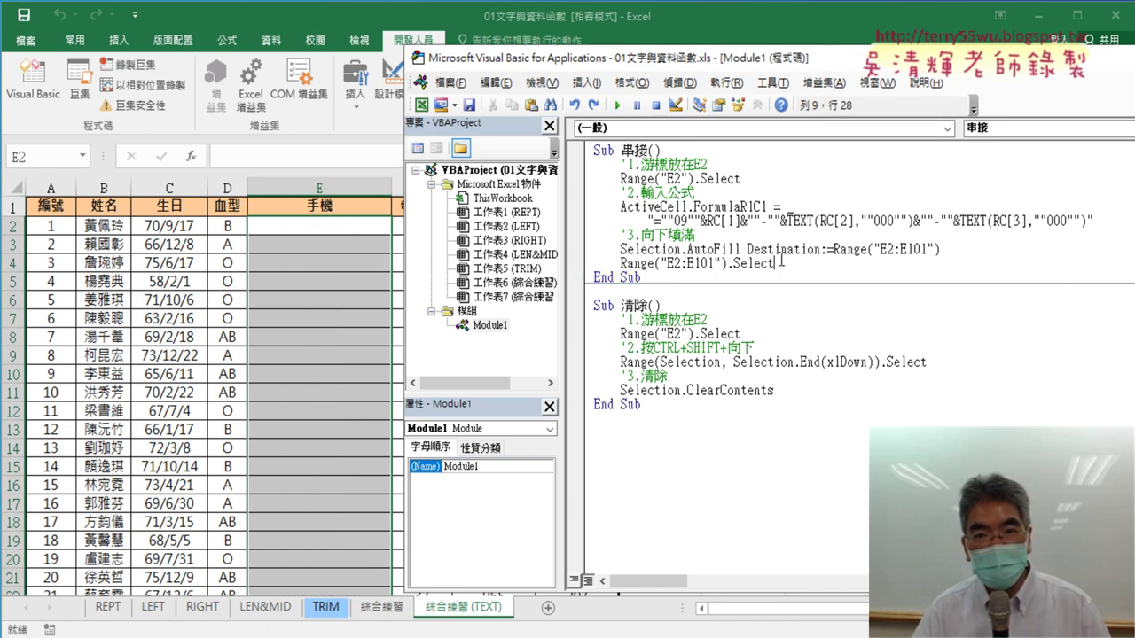
Delete the Range("E2:E101").Select line from 串接 and rerun the macro to refill column E.
{"action": "left_click_drag", "start_coordinate": [780, 262], "coordinate": [592, 264]}
{"action": "key", "text": "Delete"}
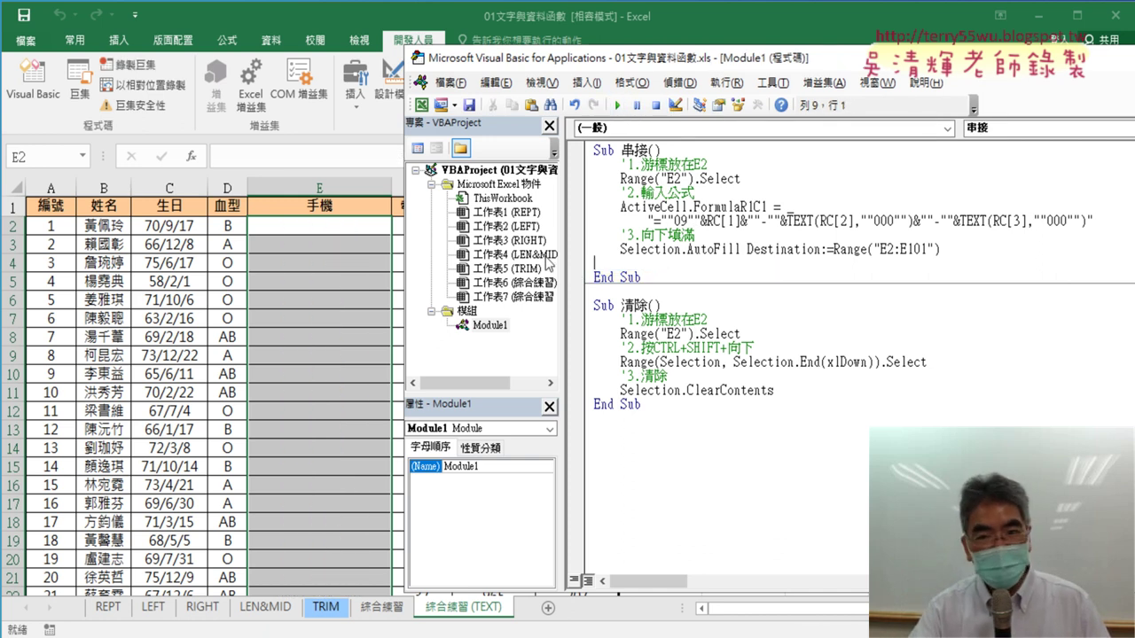
{"action": "key", "text": "Delete"}
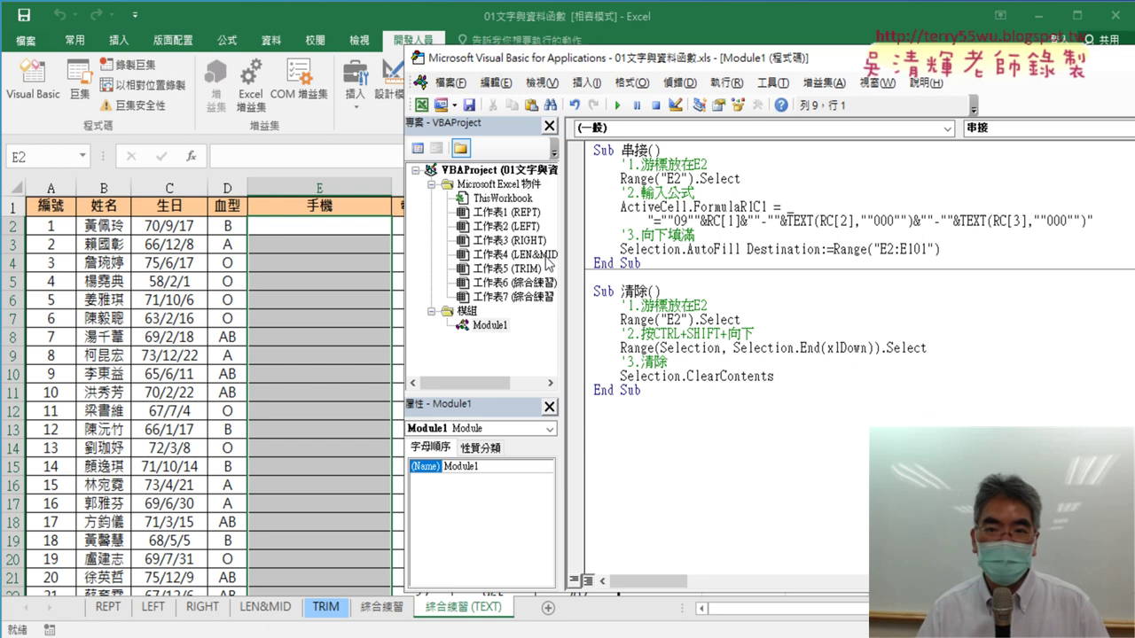
{"action": "left_click", "coordinate": [728, 206]}
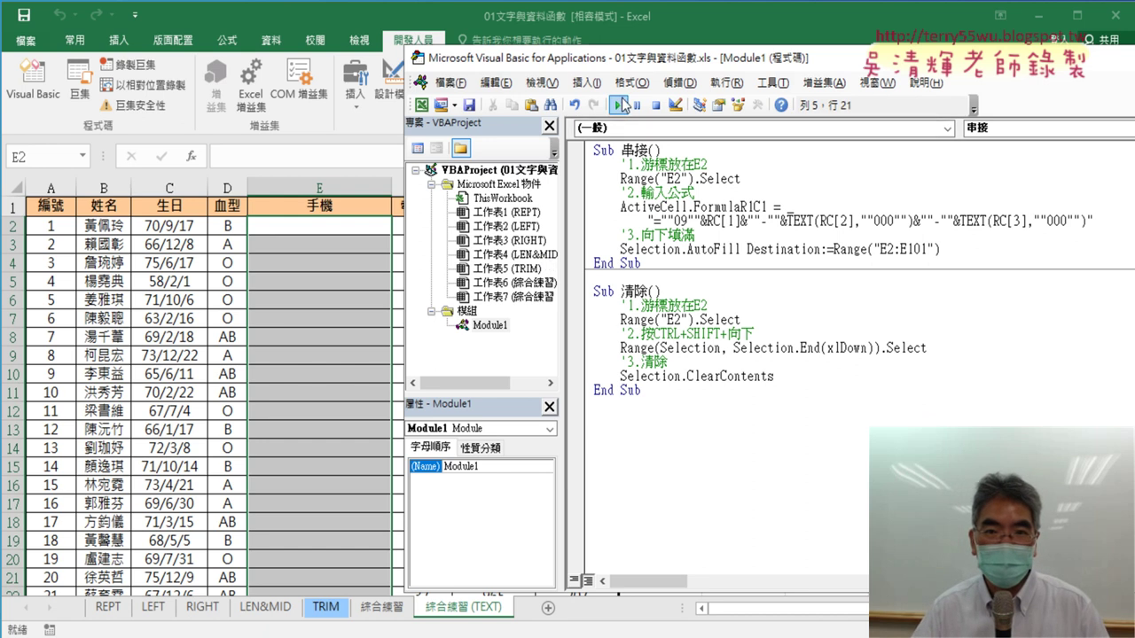
{"action": "left_click", "coordinate": [620, 104]}
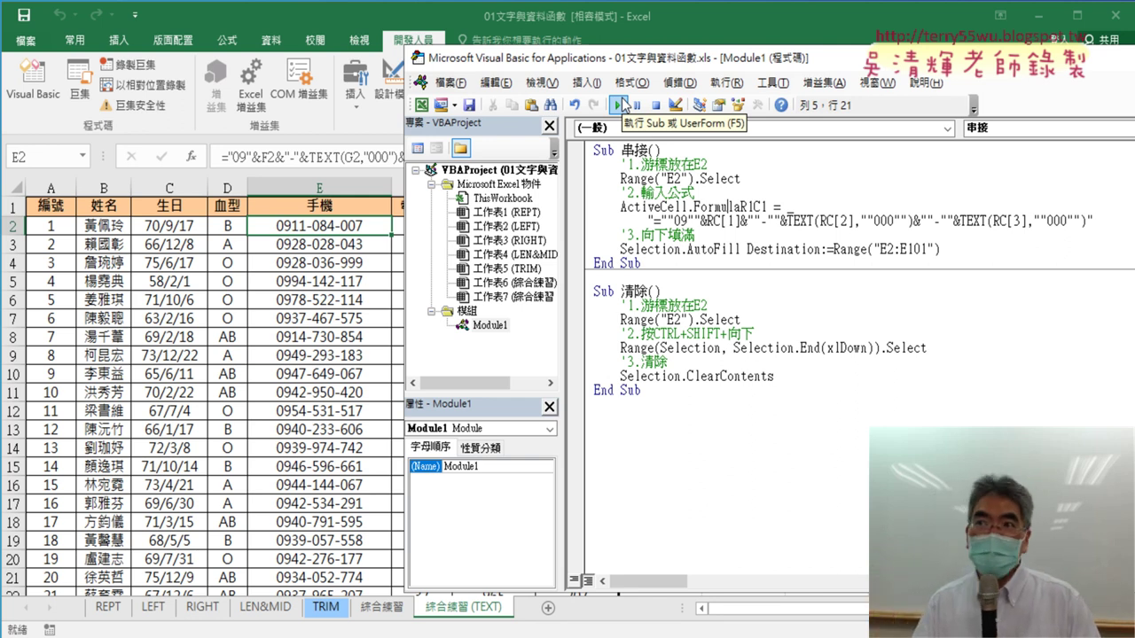
{"action": "left_click", "coordinate": [622, 105]}
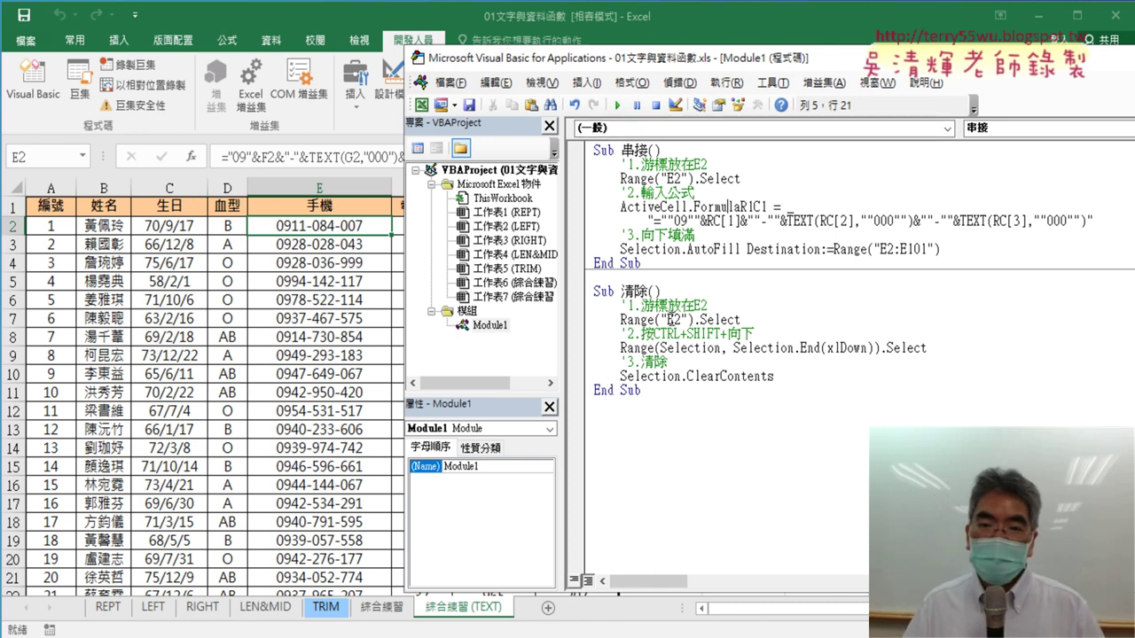
Step through 清除 with F8: select E2 down to the last entry, clear it, reach End Sub.
{"action": "left_click", "coordinate": [762, 320]}
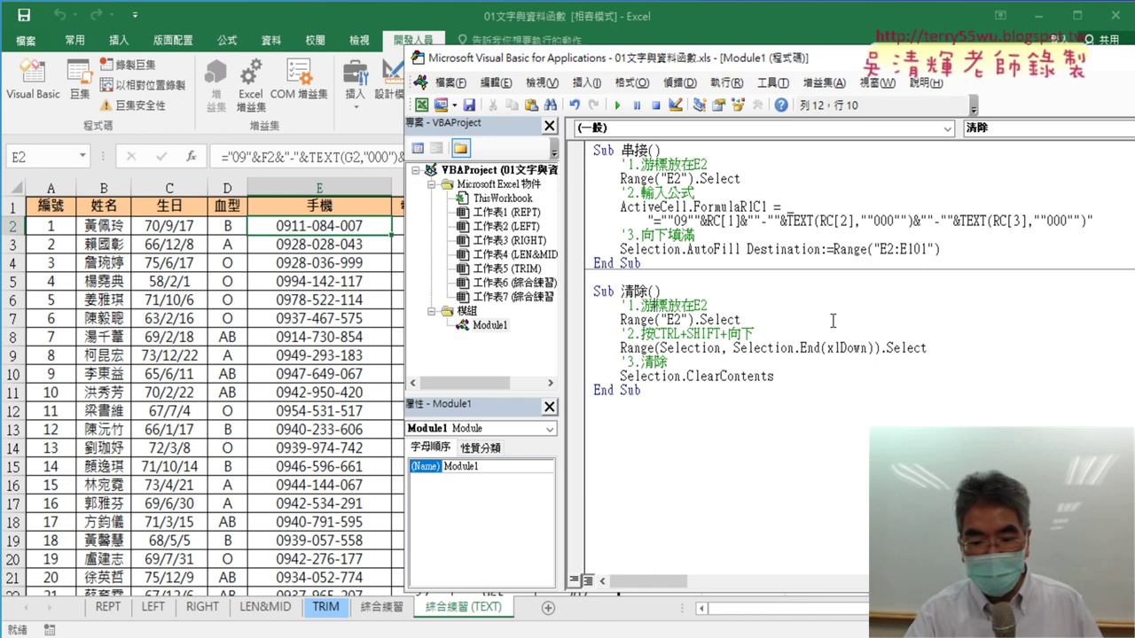
{"action": "key", "text": "F8"}
{"action": "key", "text": "F8"}
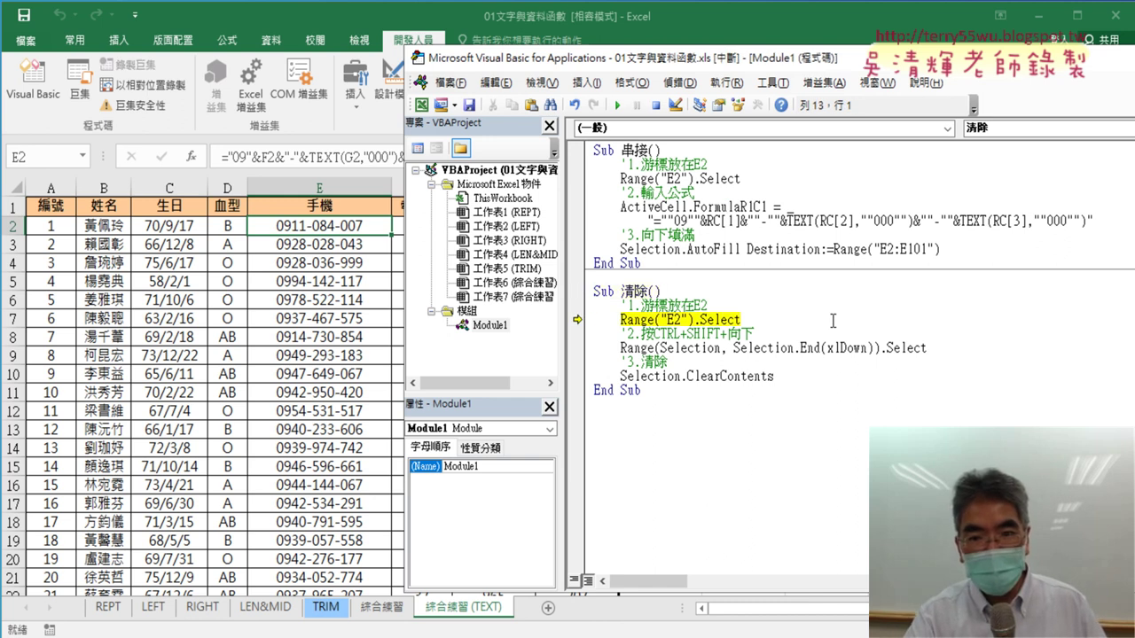
{"action": "key", "text": "F8"}
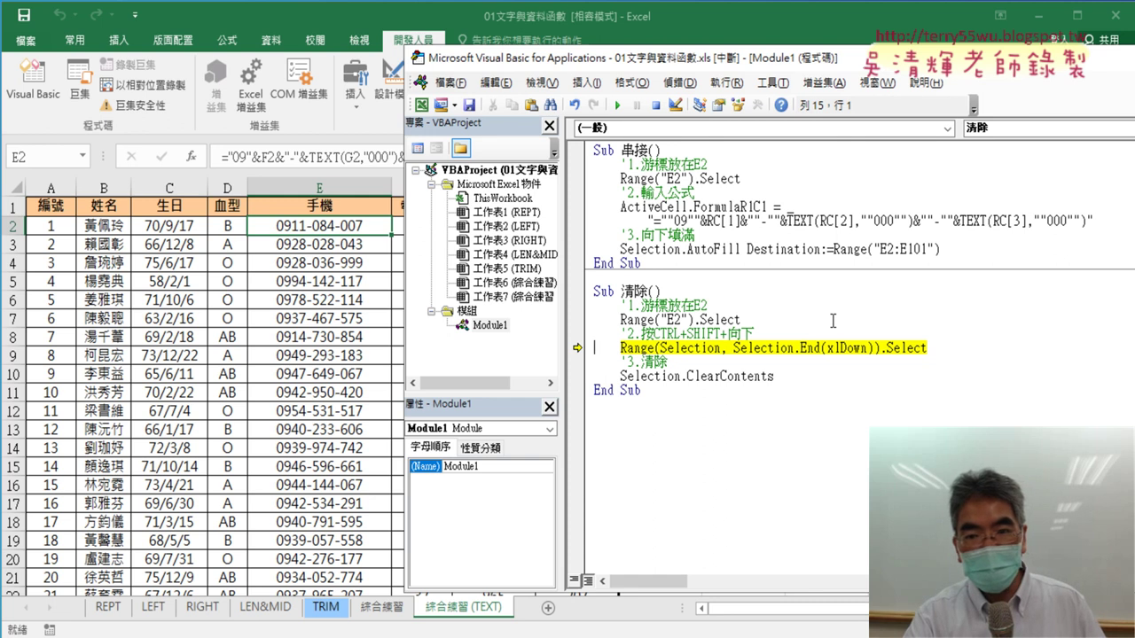
{"action": "key", "text": "F8"}
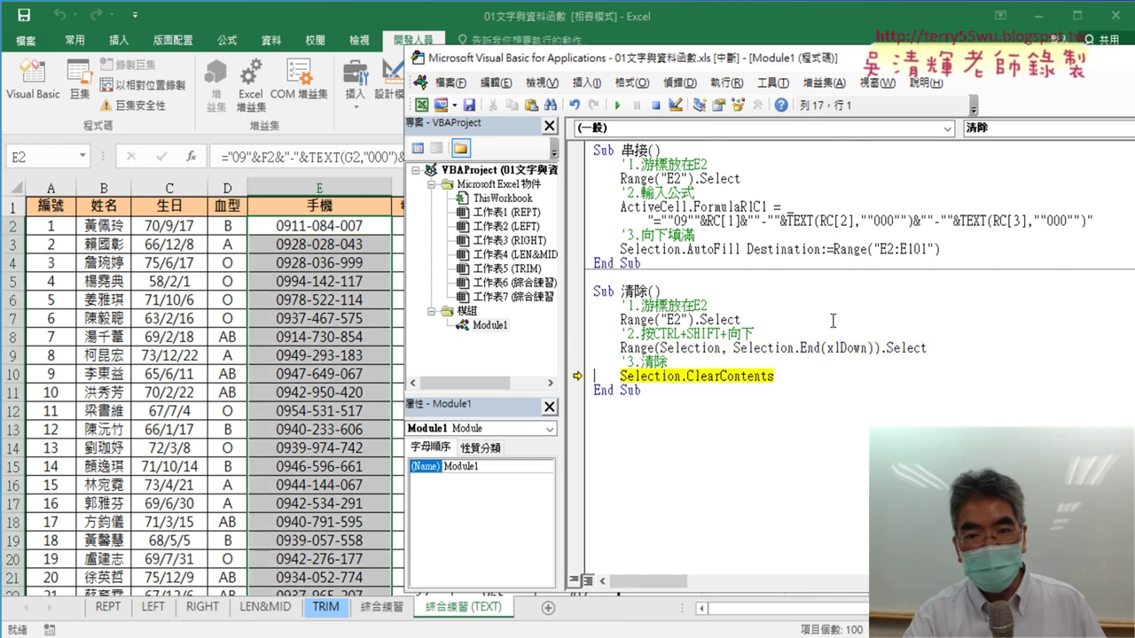
{"action": "key", "text": "F8"}
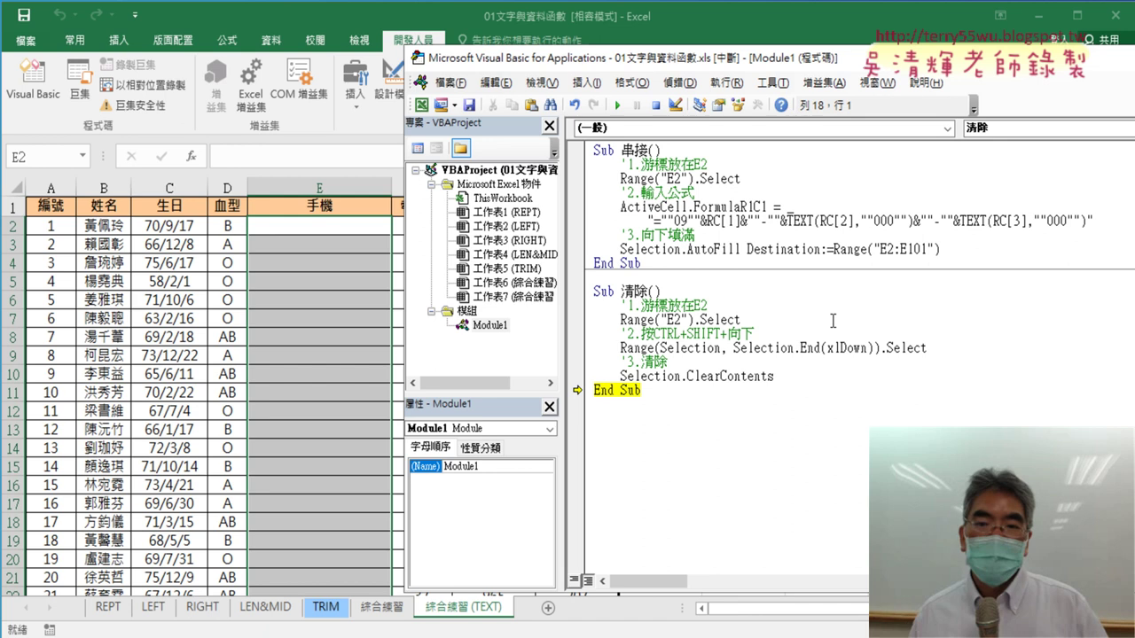
{"action": "key", "text": "F8"}
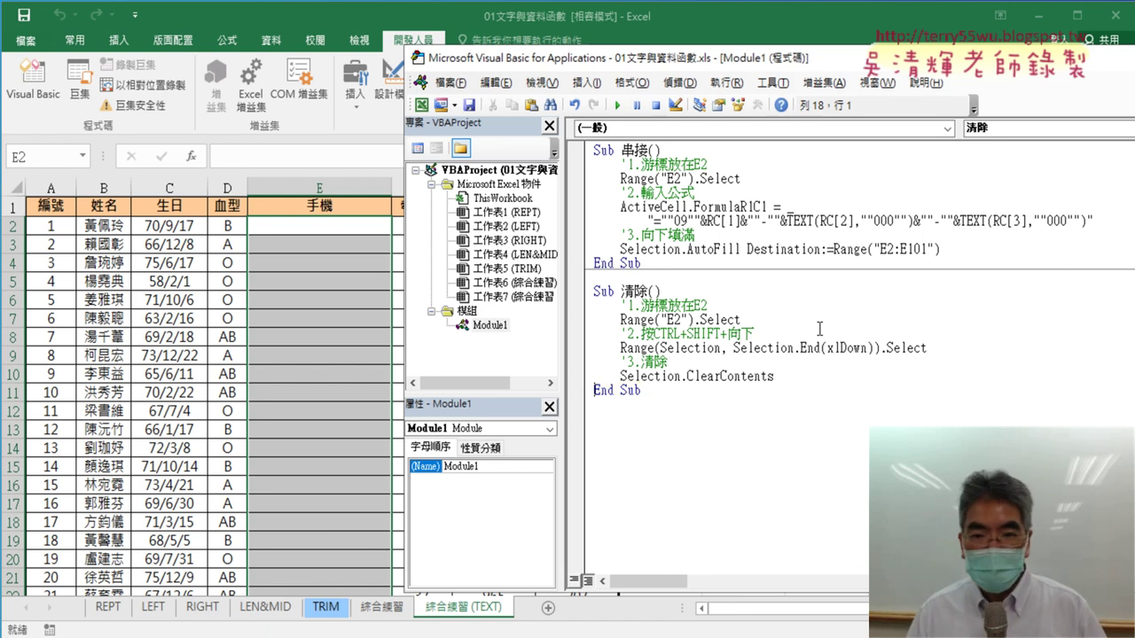
Select and deselect the 清除 code, then move the editor right to reveal the 電信業者 column F.
{"action": "left_click_drag", "start_coordinate": [793, 378], "coordinate": [595, 311]}
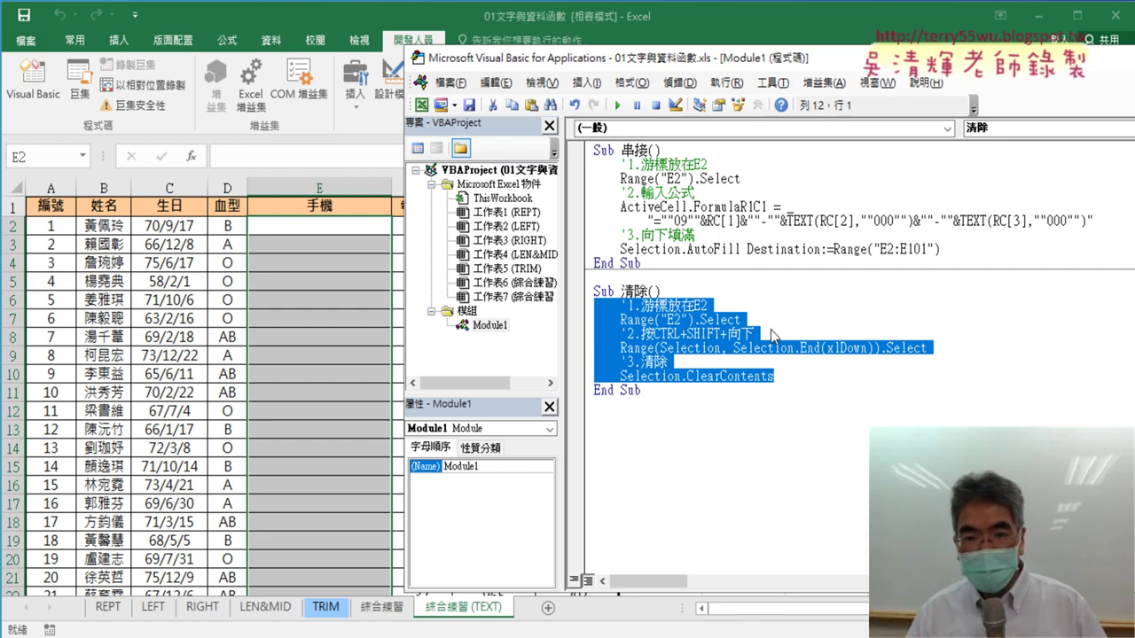
{"action": "left_click", "coordinate": [732, 320]}
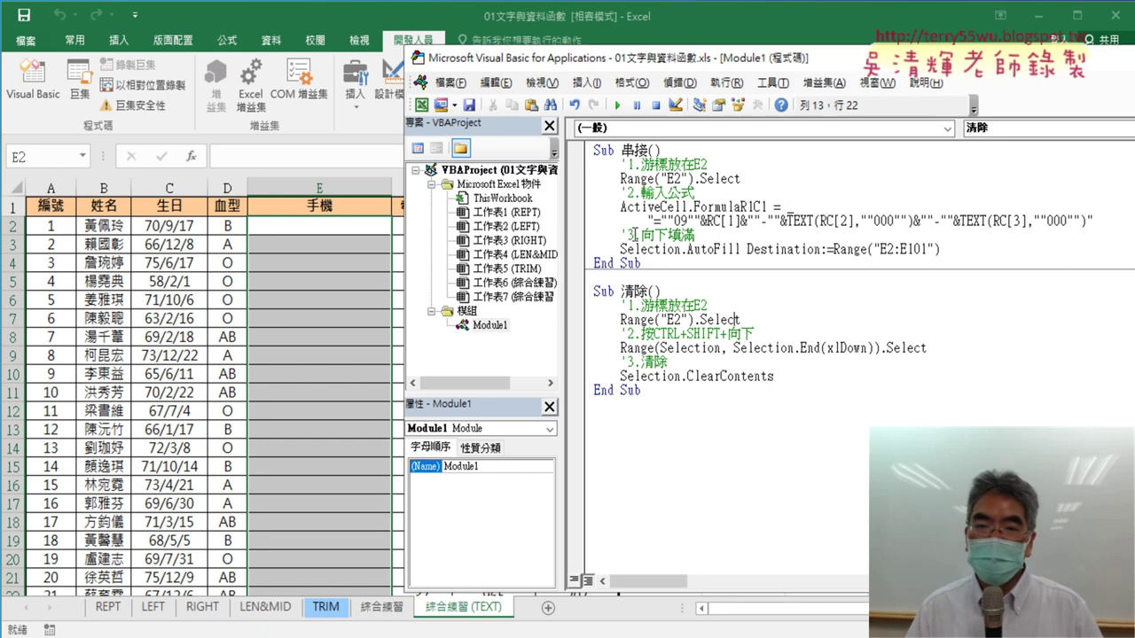
{"action": "left_click_drag", "start_coordinate": [683, 59], "coordinate": [742, 59]}
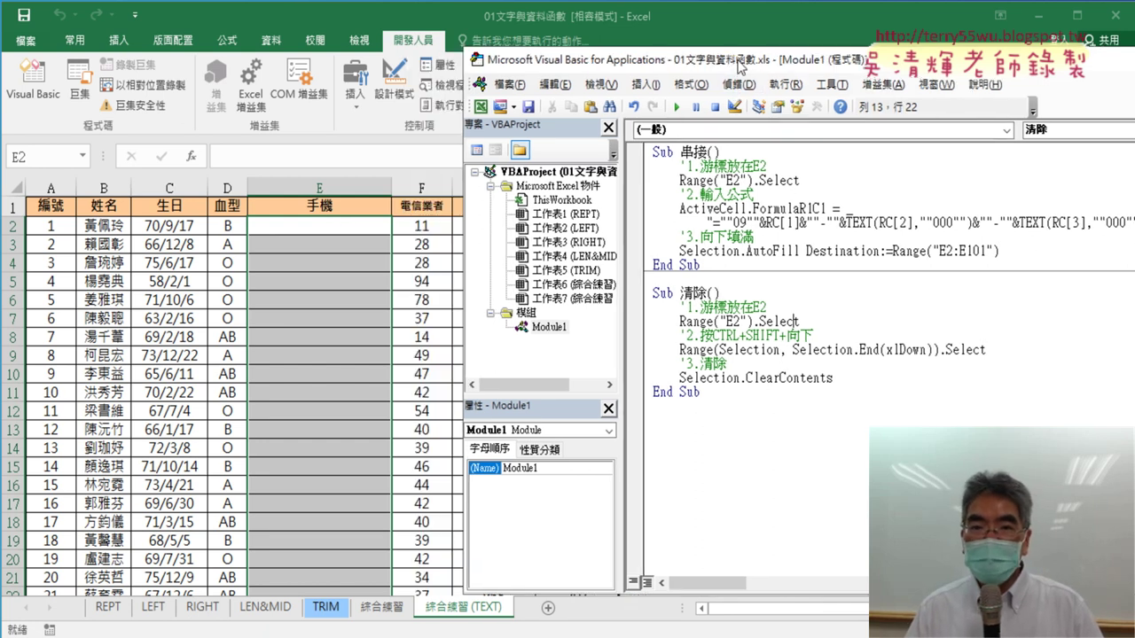